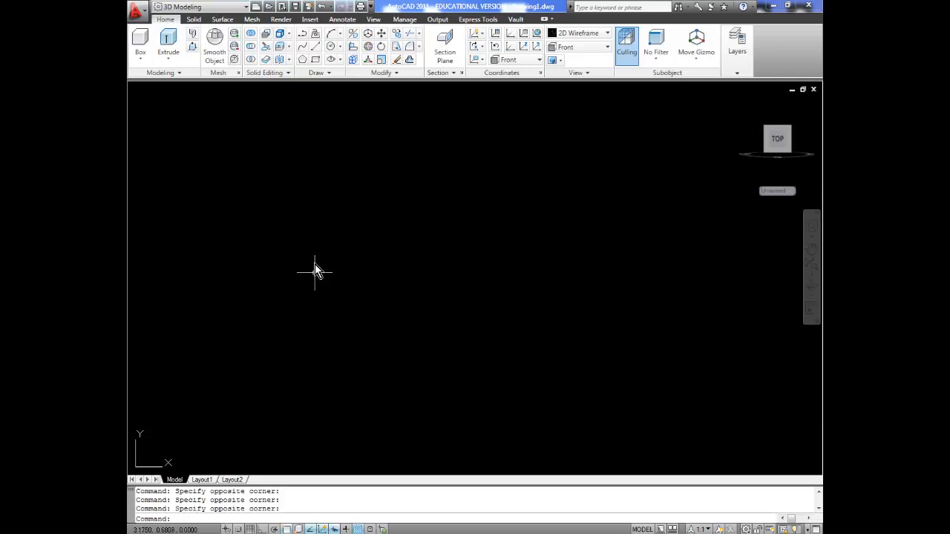
With Ortho on, start the profile's bottom outline with a line 1.5 to the right and 0.125 down.
left_click(316, 46)
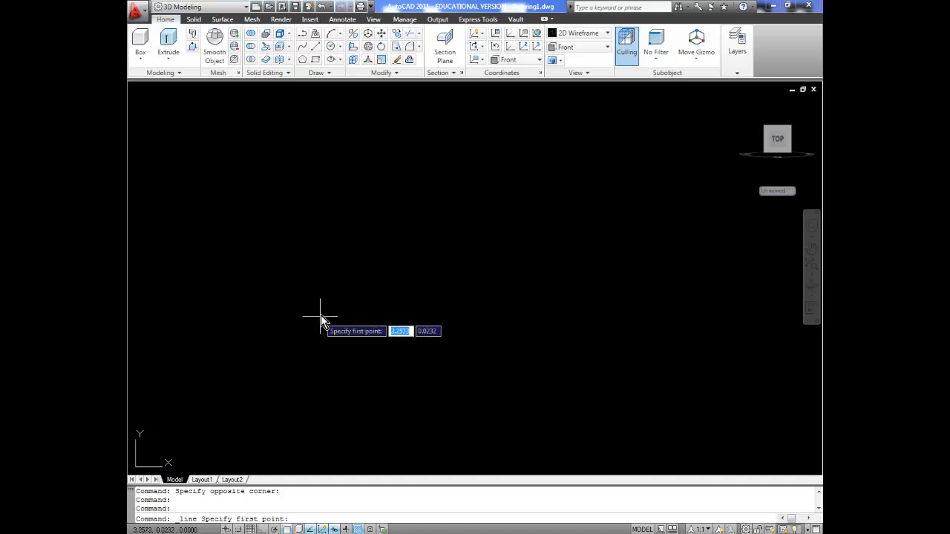
left_click(294, 312)
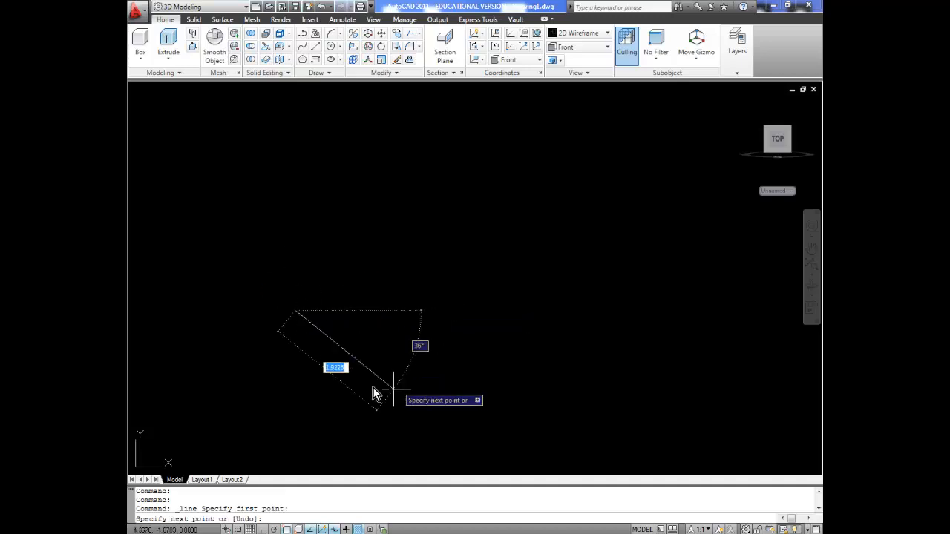
key("F8")
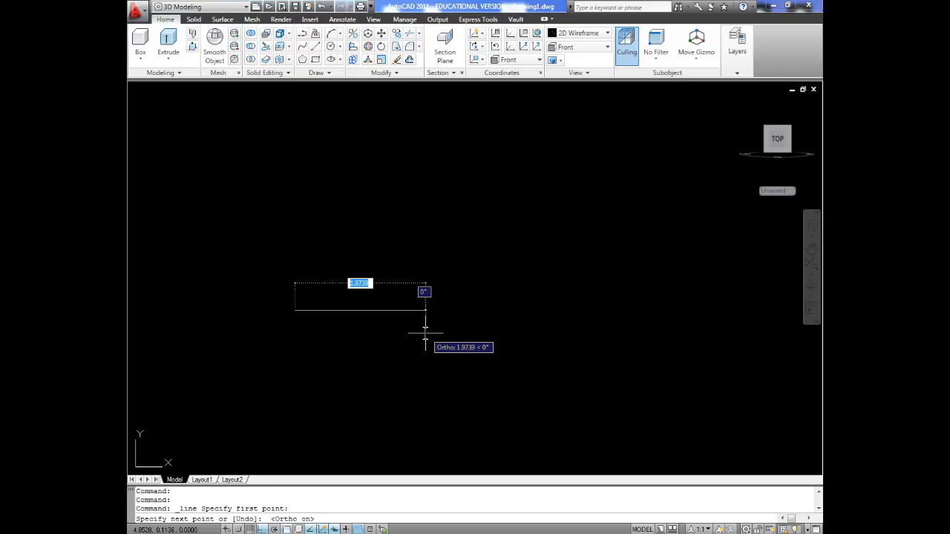
type("1.5")
key("Return")
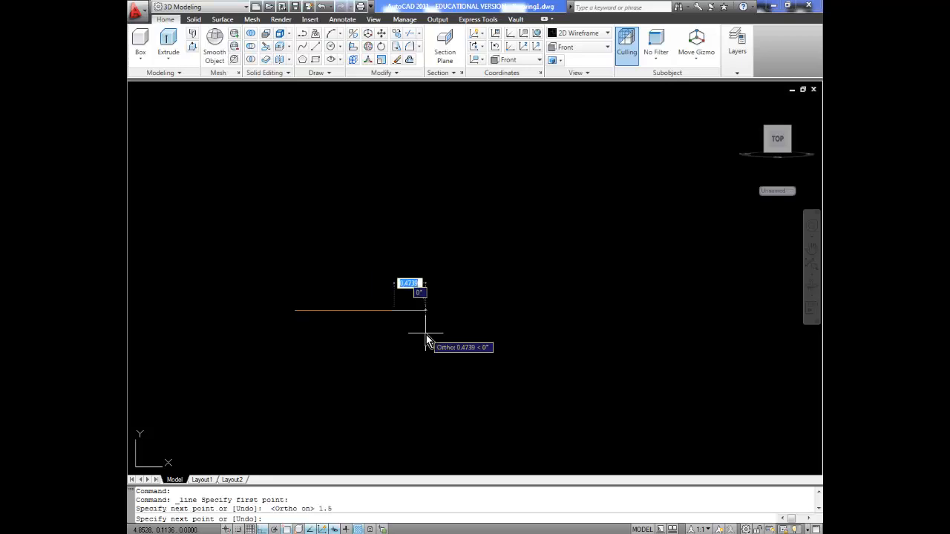
type(".")
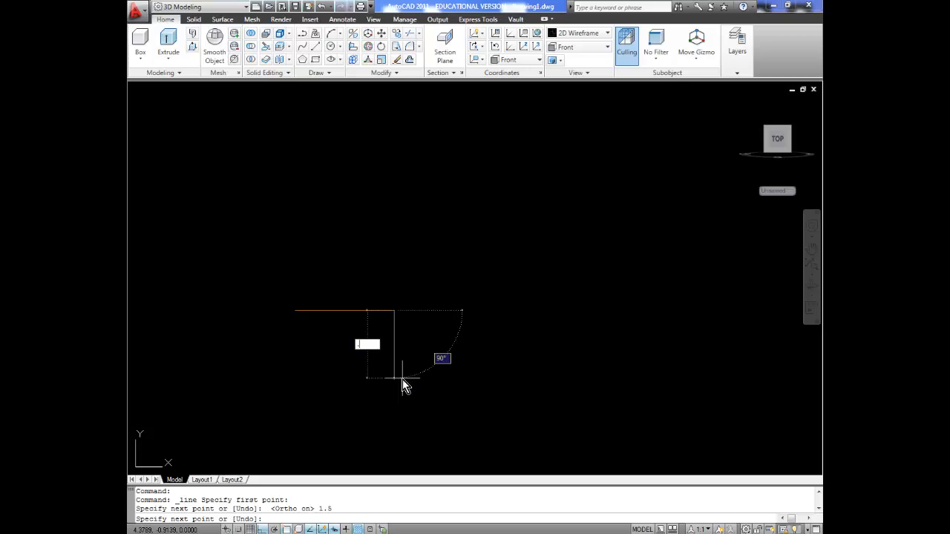
type("125")
key("Return")
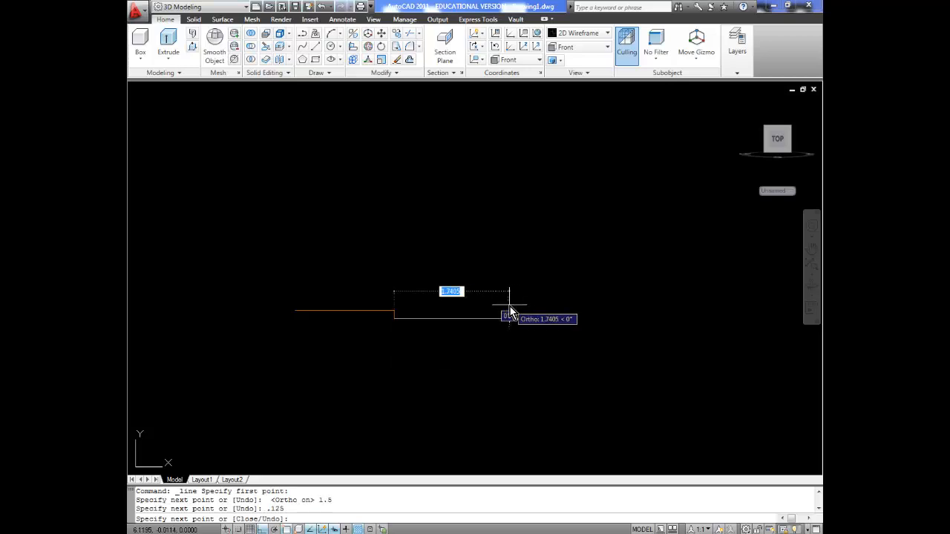
Continue the bottom outline 2.25 to the right, 0.125 up and 1.5 to the right.
type("2.25")
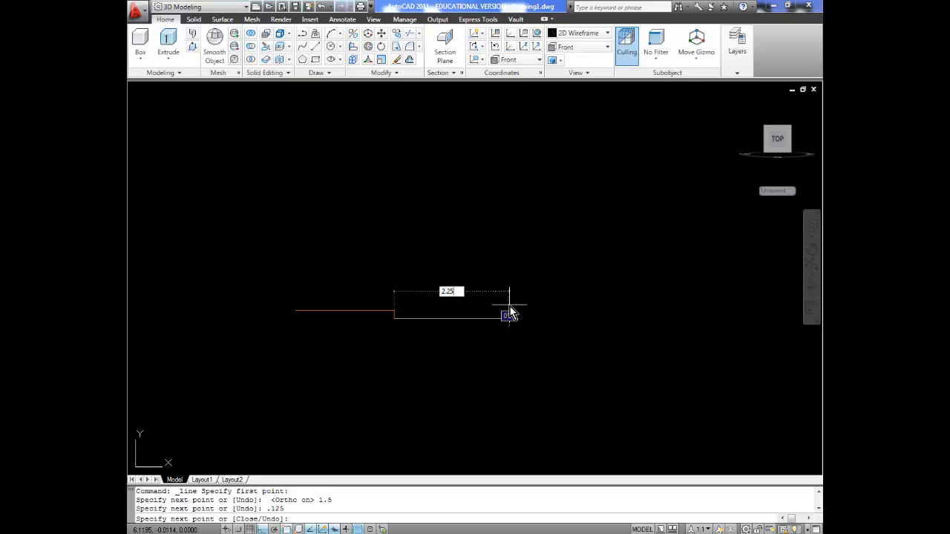
key("Return")
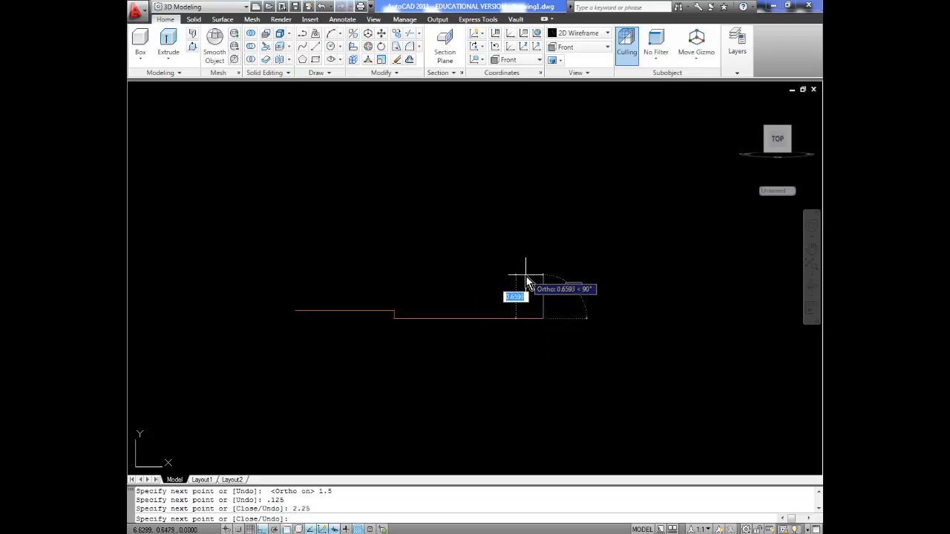
type(".125")
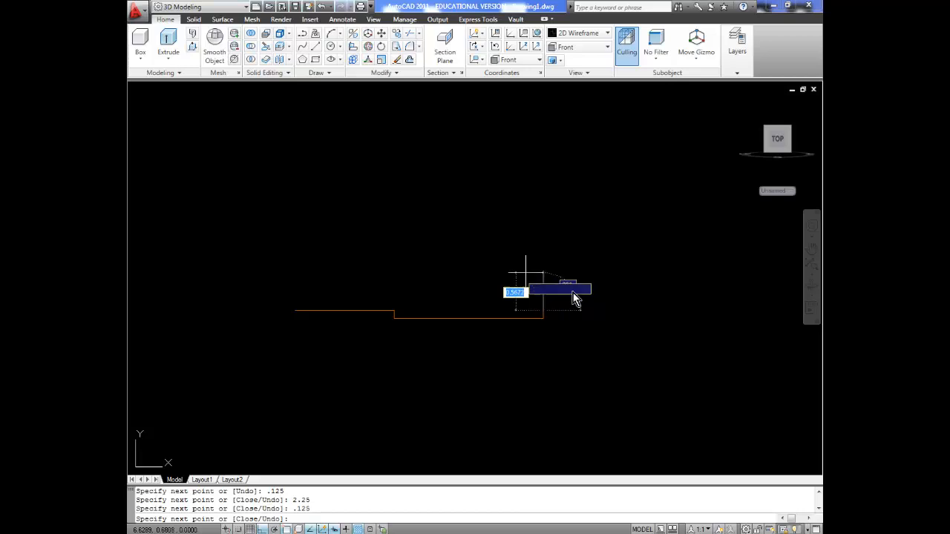
key("Return")
type("1.5")
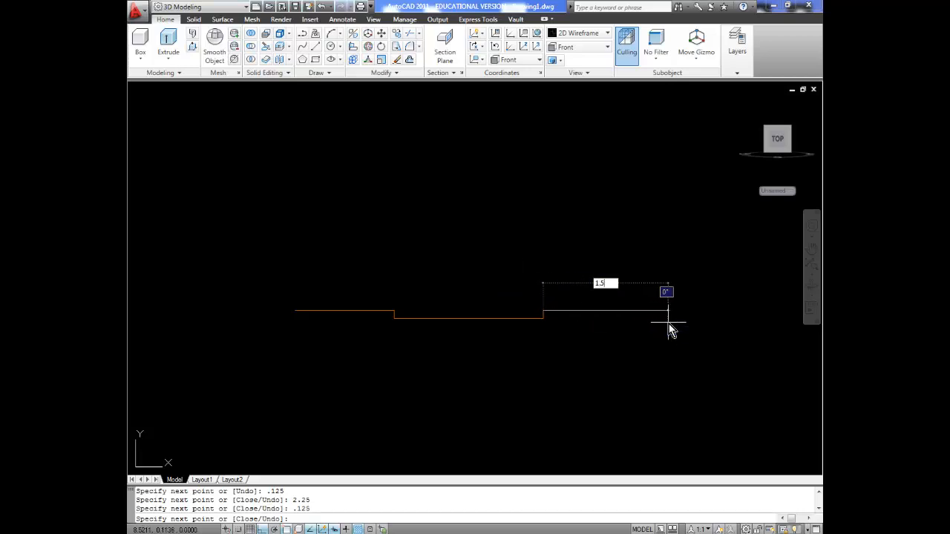
key("Return")
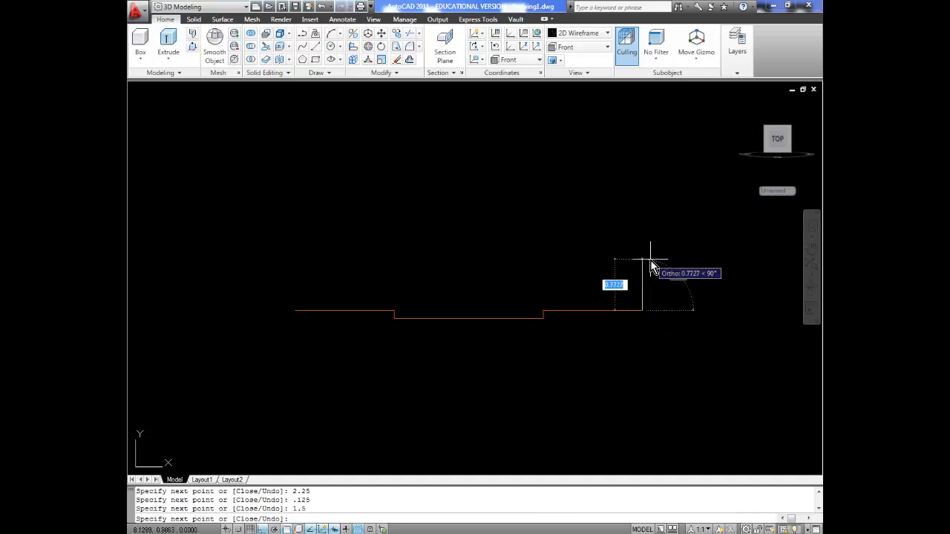
Draw the profile's right end 0.5 up and the first upper segment 1.75 to the left.
type(".5")
key("Return")
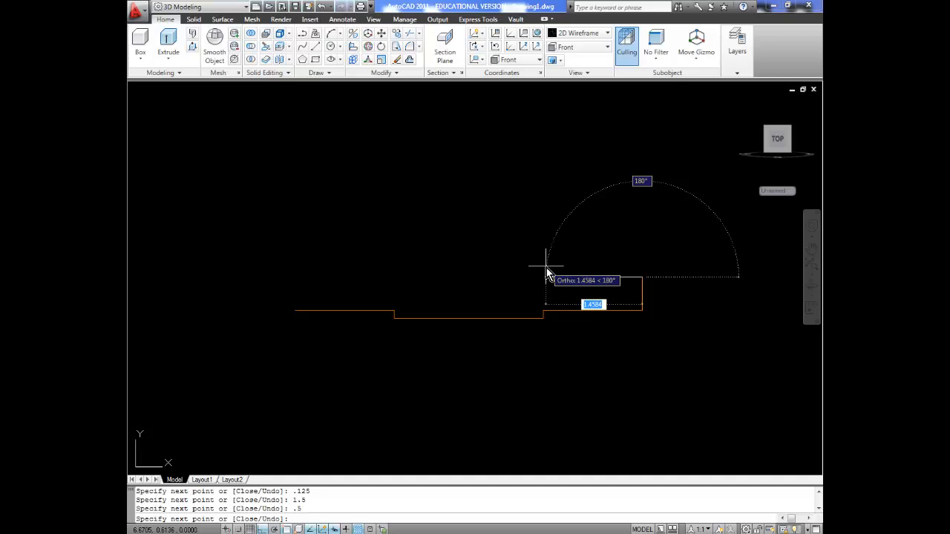
type("1.75")
key("Return")
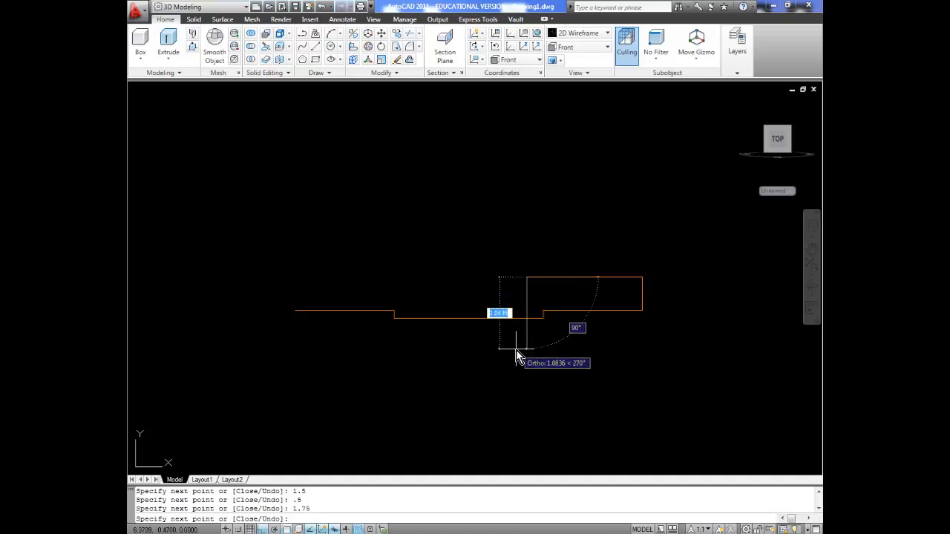
Draw the recess in the upper edge 0.125 down, 1.75 to the left and 0.125 up.
type(".125")
key("Return")
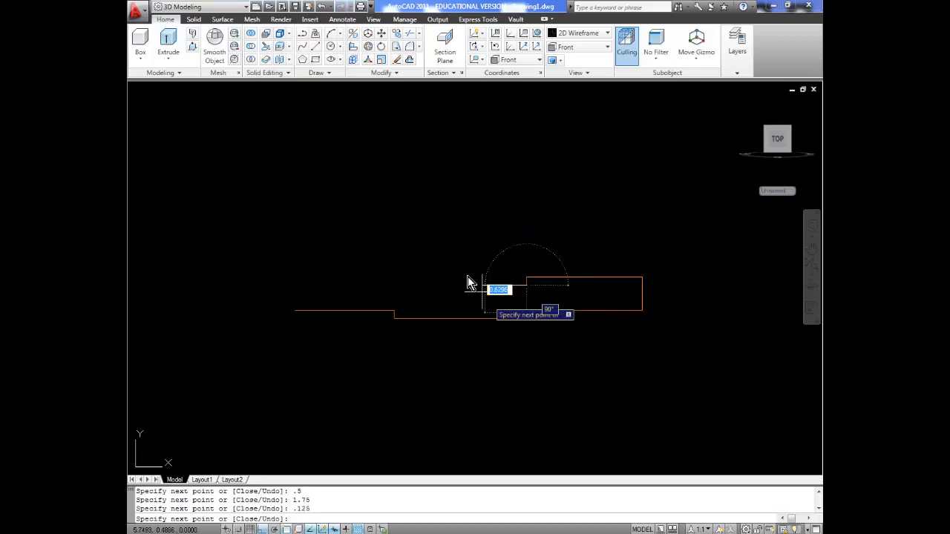
type("1")
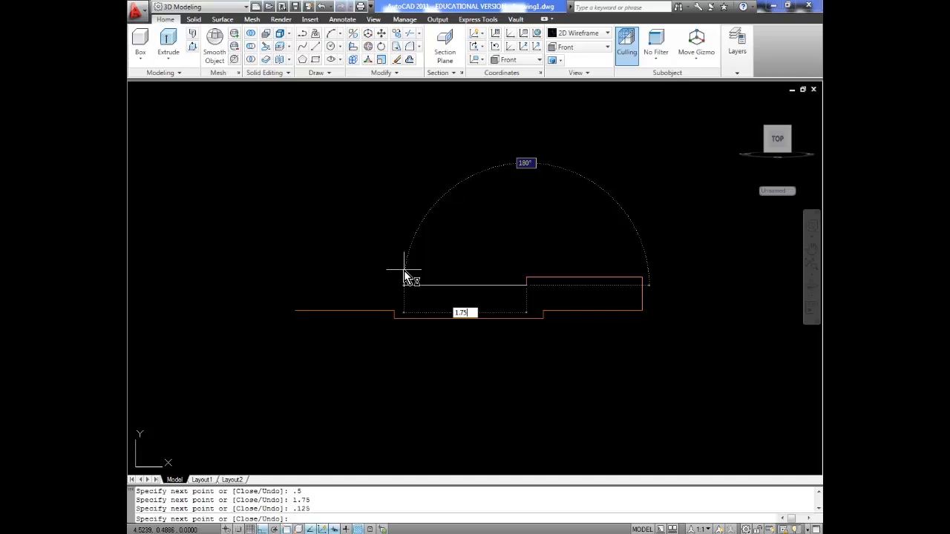
type(".75")
key("Return")
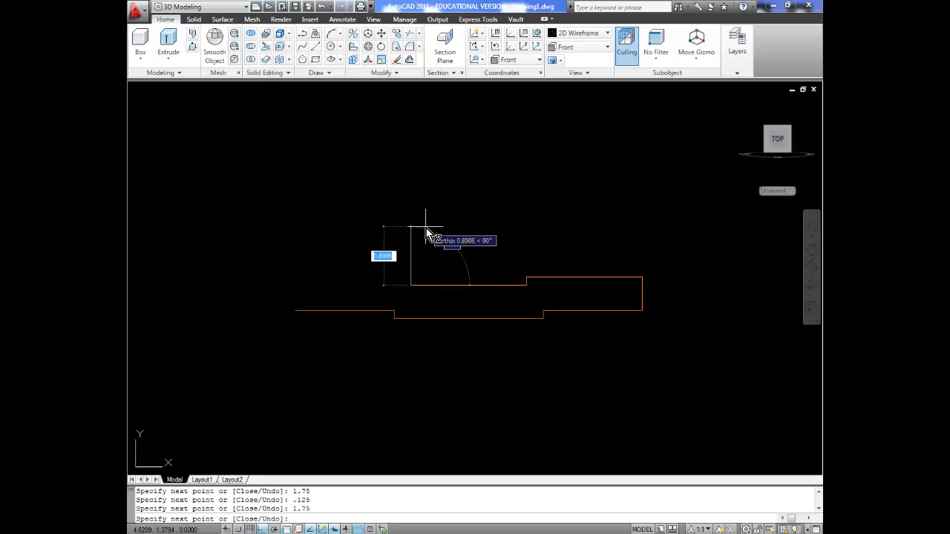
type(".12")
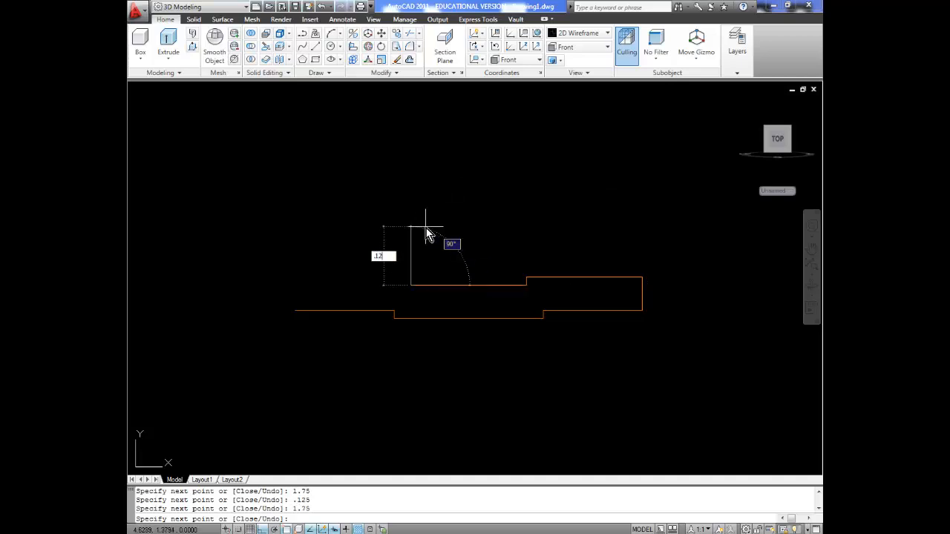
type("5")
key("Return")
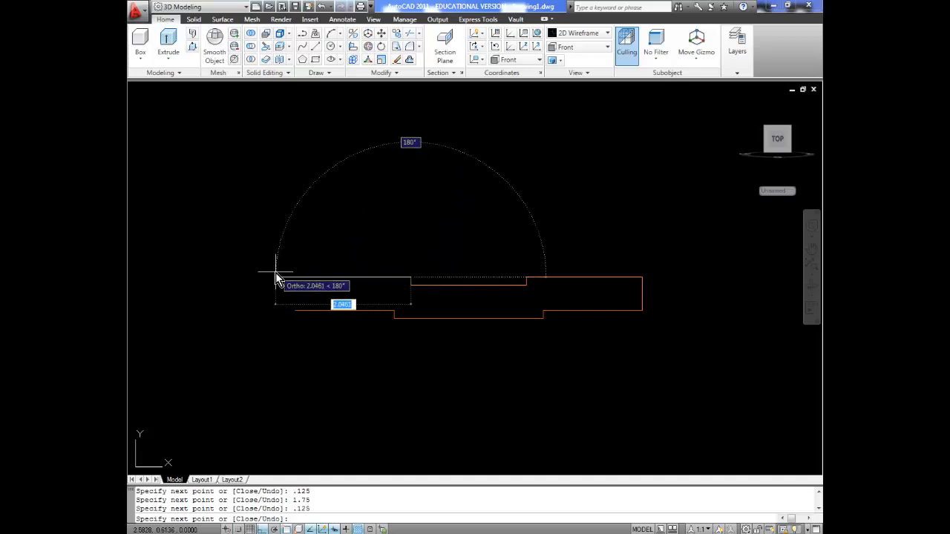
Draw the last upper segment 1.75 to the left and close the profile outline to its starting point.
type("1.75")
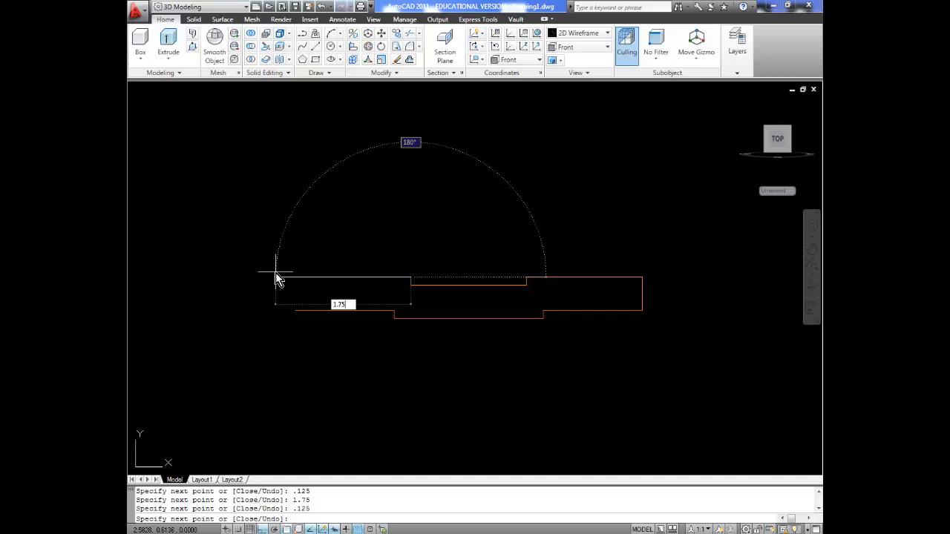
key("Return")
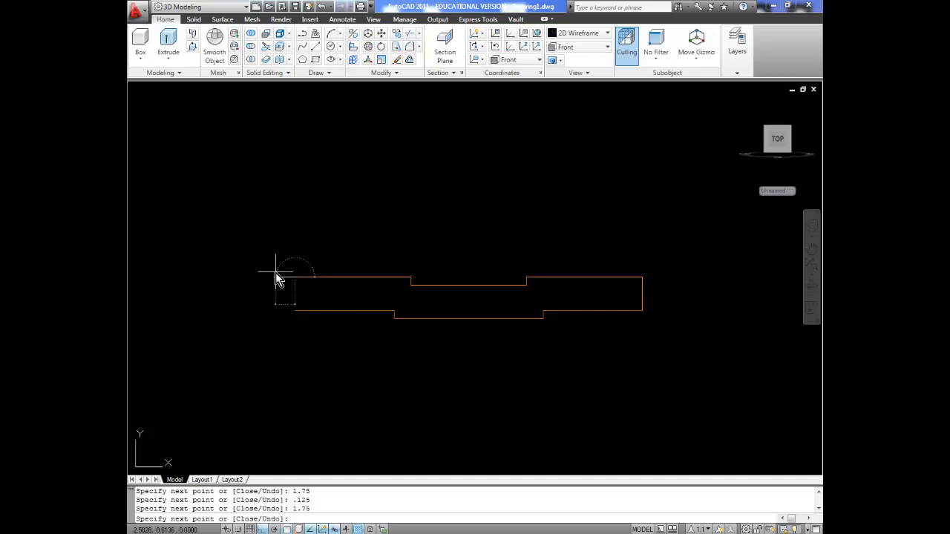
type("c")
key("Return")
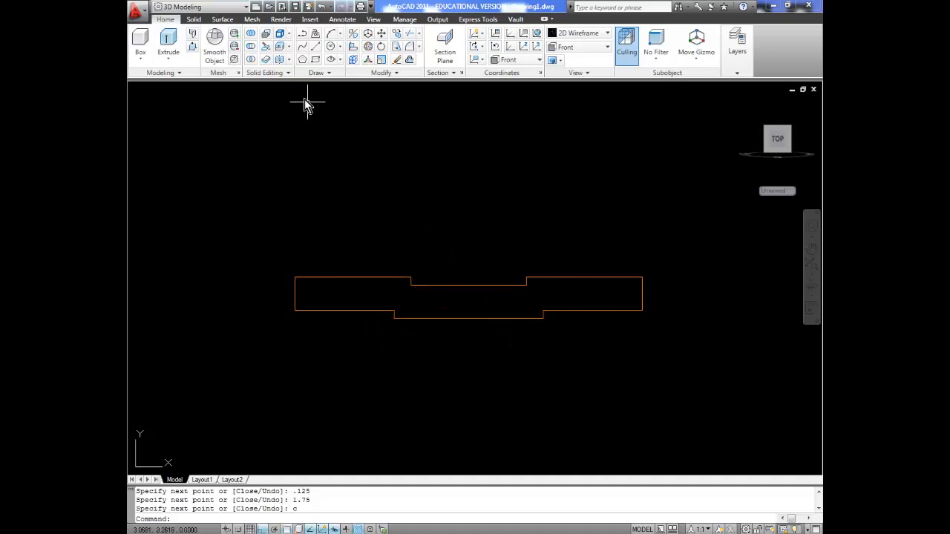
Convert all the lines of the closed profile outline into a single region.
left_click(328, 73)
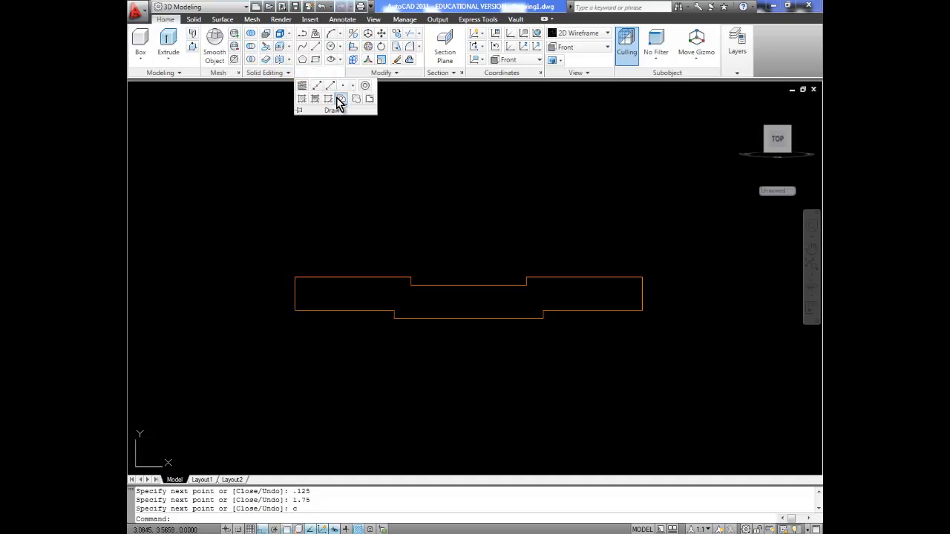
left_click(338, 101)
left_click(675, 382)
left_click(267, 224)
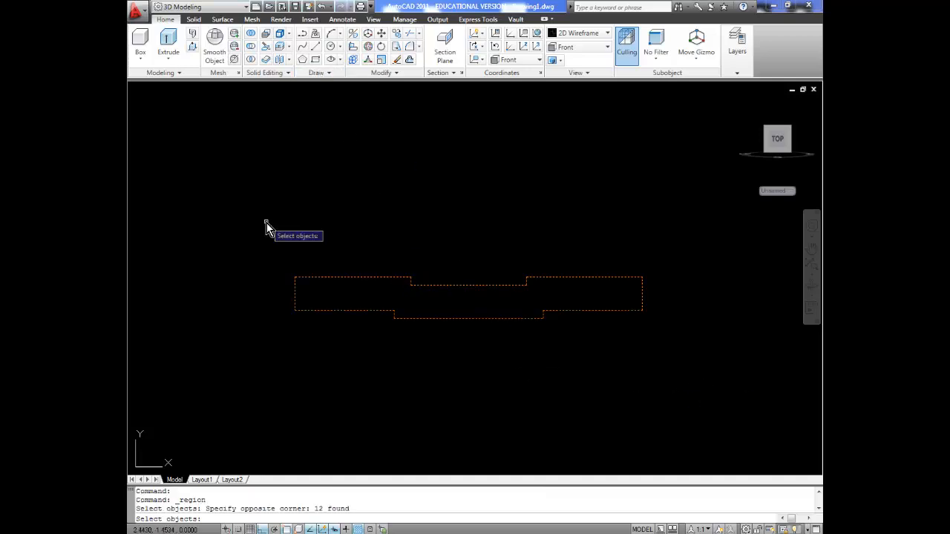
key("Return")
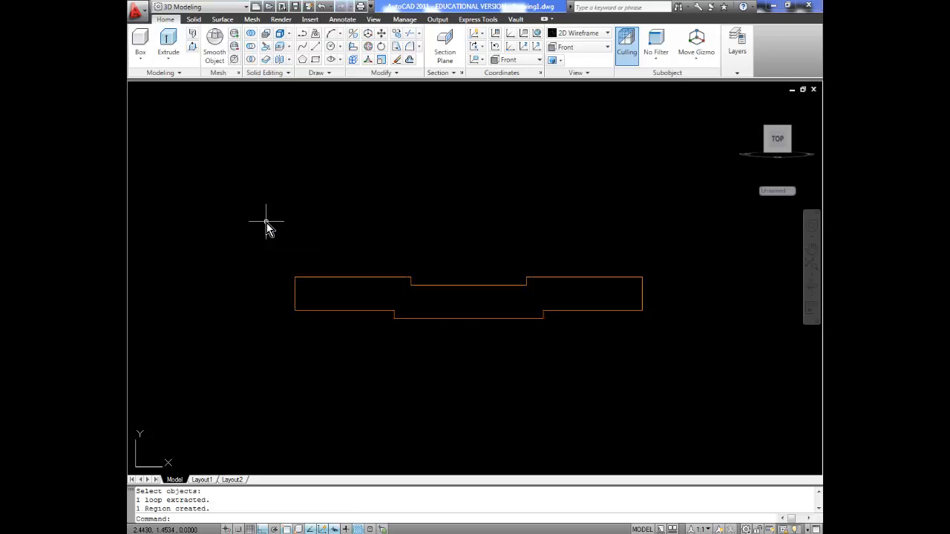
left_click(329, 72)
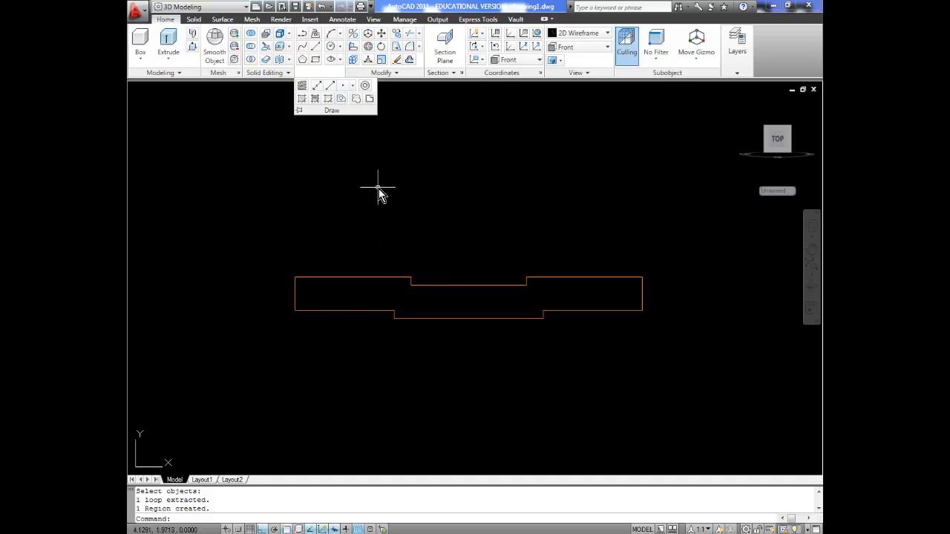
key("Escape")
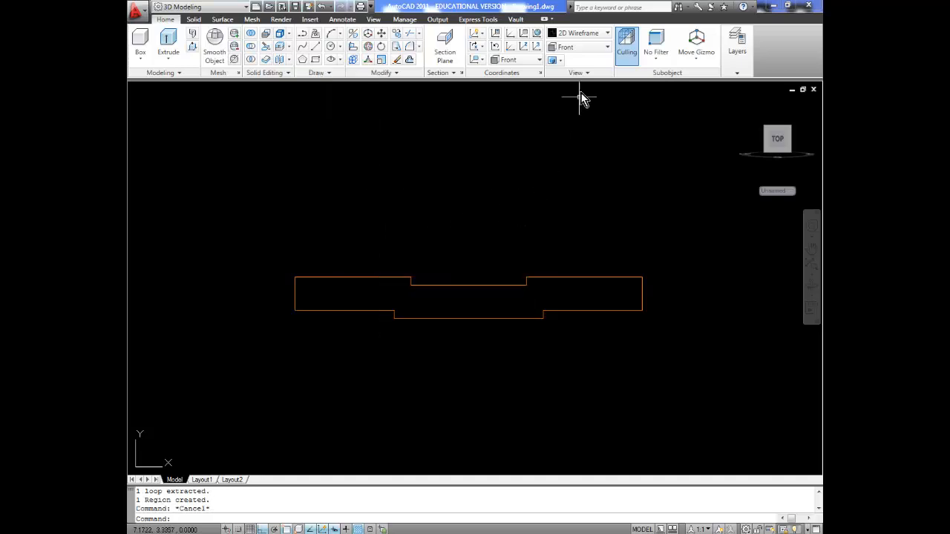
Switch the drawing to the SE Isometric view with the whole profile in sight.
left_click(586, 47)
left_click(591, 136)
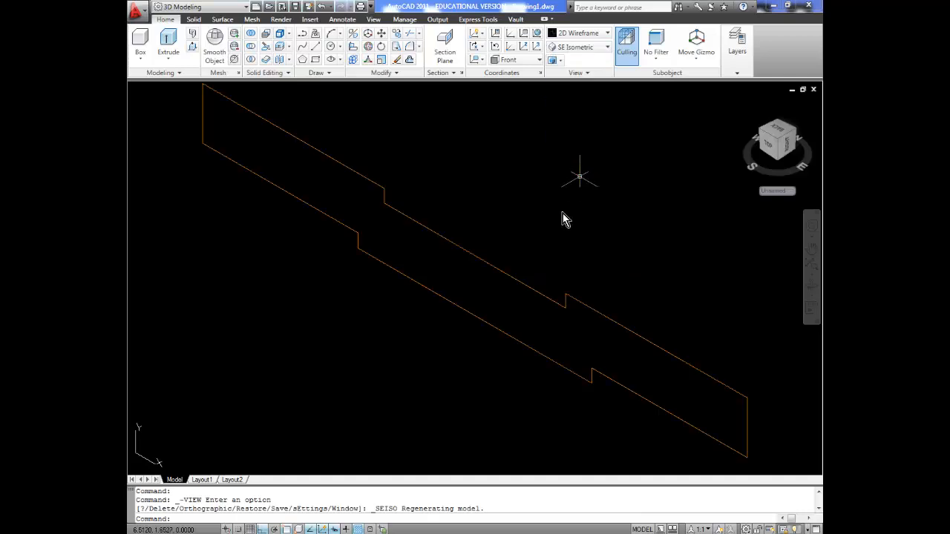
scroll(553, 242, "down", 2)
middle_click_drag(546, 225, 504, 245)
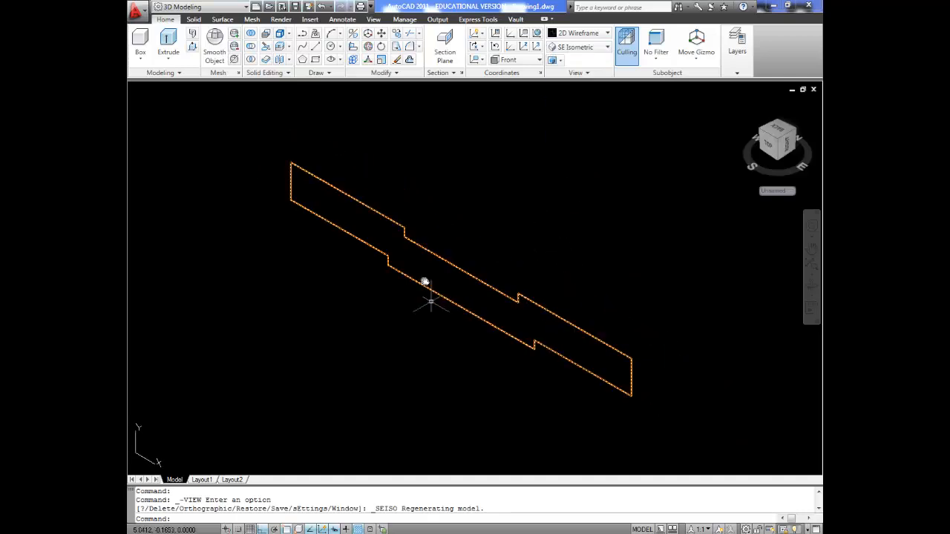
Extrude the profile region into a solid with a height of 3.25.
left_click(168, 43)
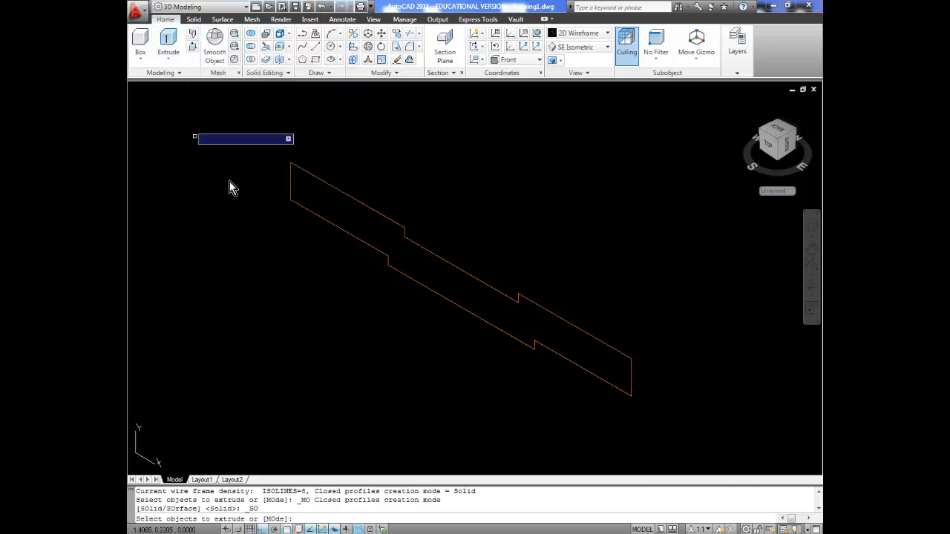
left_click(424, 289)
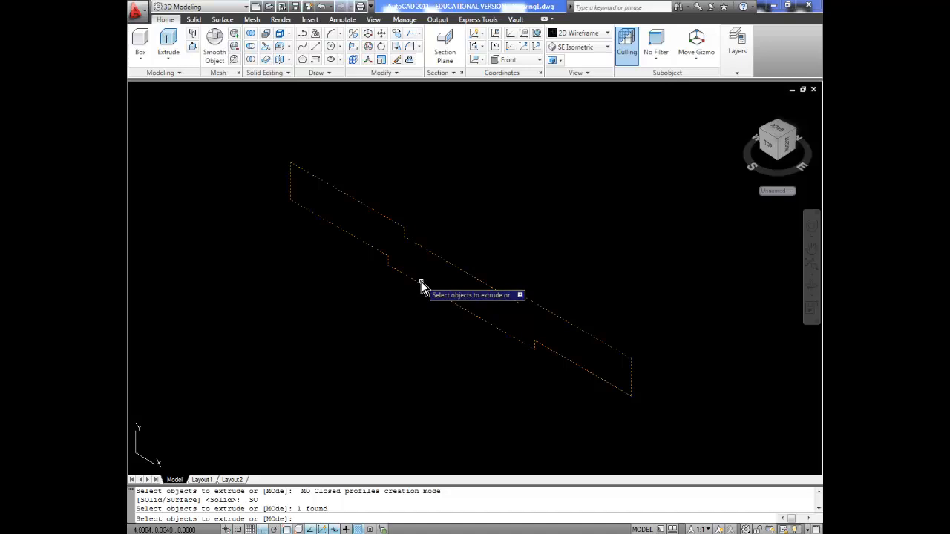
key("Return")
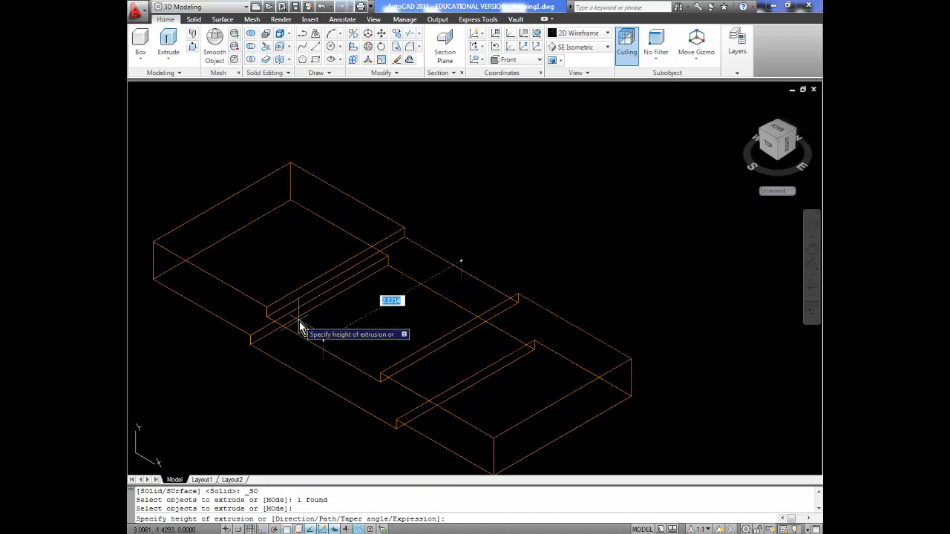
type("3.25")
key("Return")
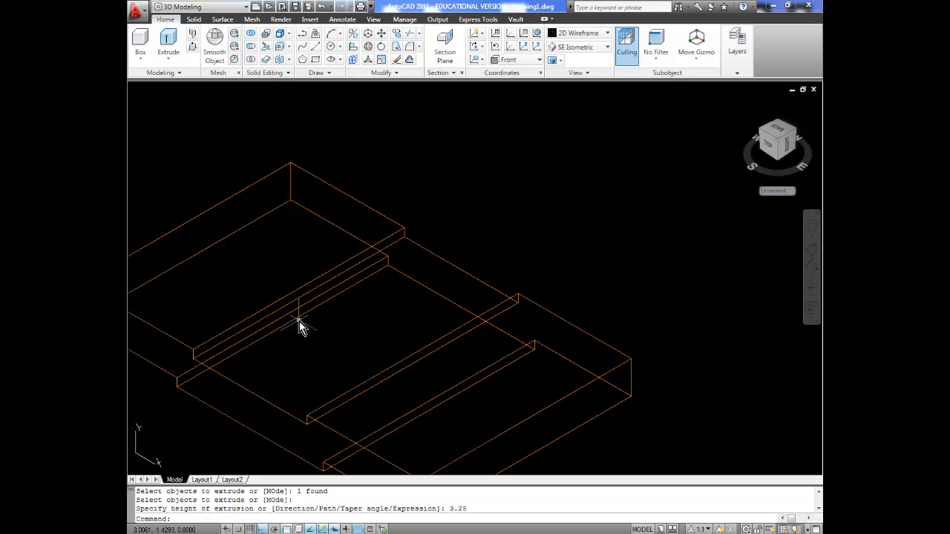
Display the extruded solid in the Conceptual visual style.
scroll(360, 333, "down", 5)
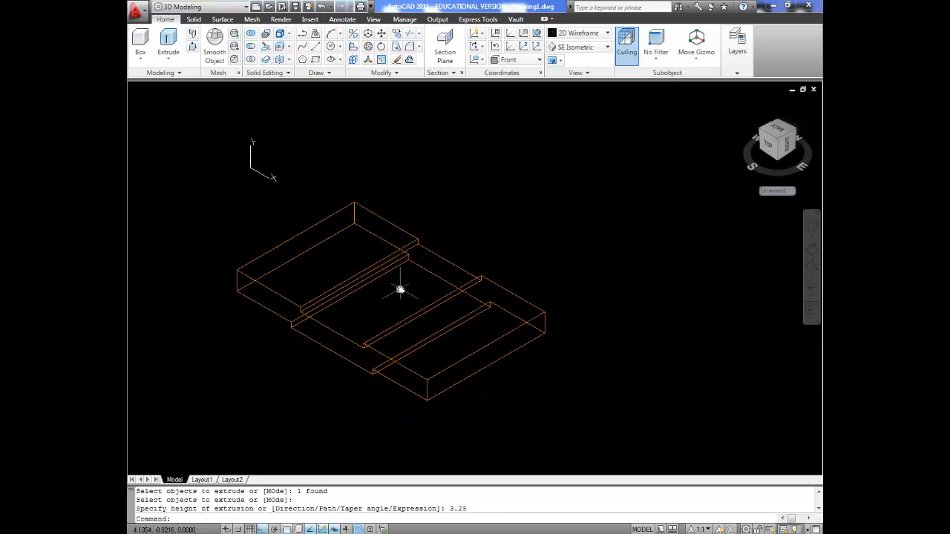
left_click(607, 34)
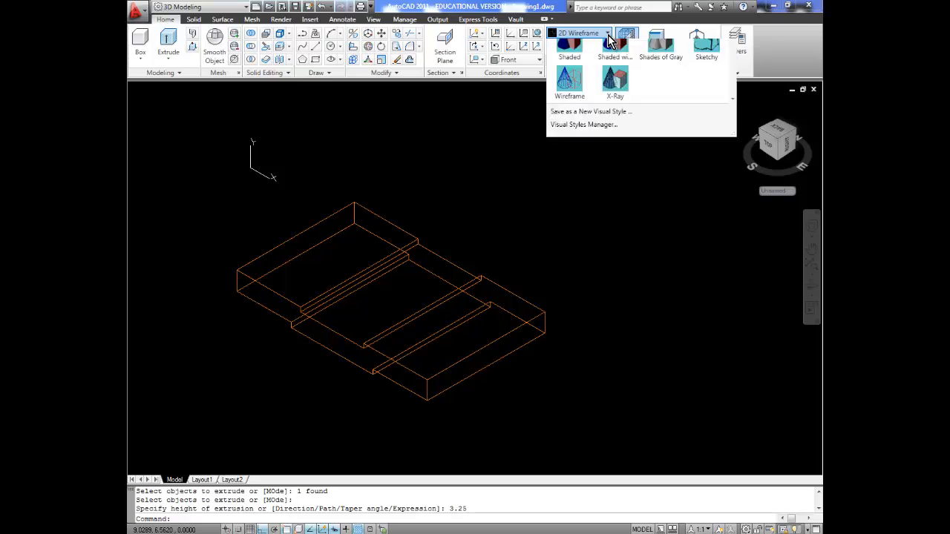
left_click(615, 53)
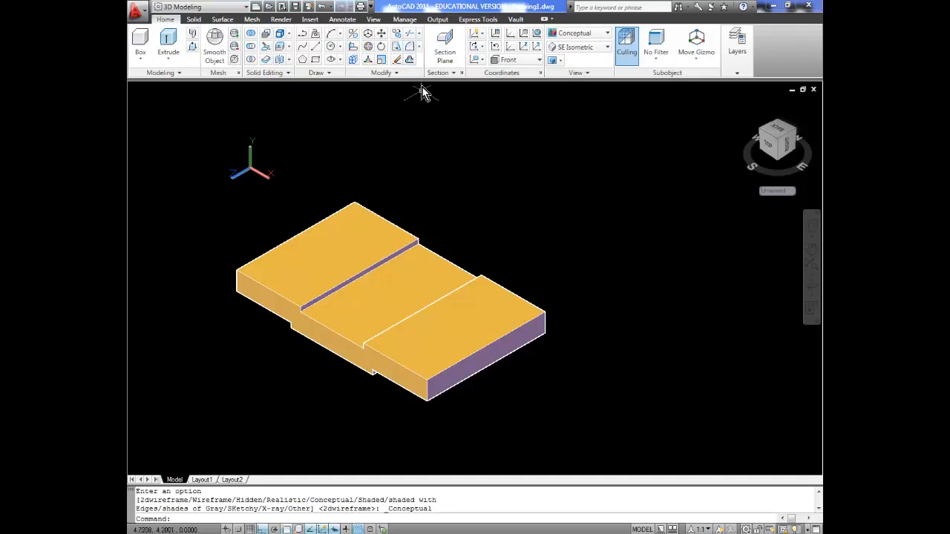
Fillet the solid's nearest vertical corner edge with a radius of 0.5, using the Multiple option.
left_click(410, 46)
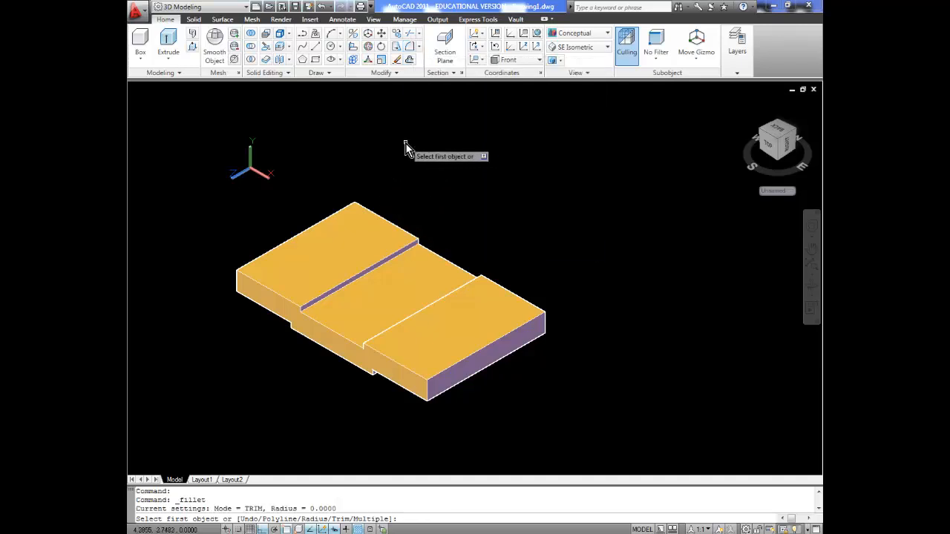
type("r")
key("Return")
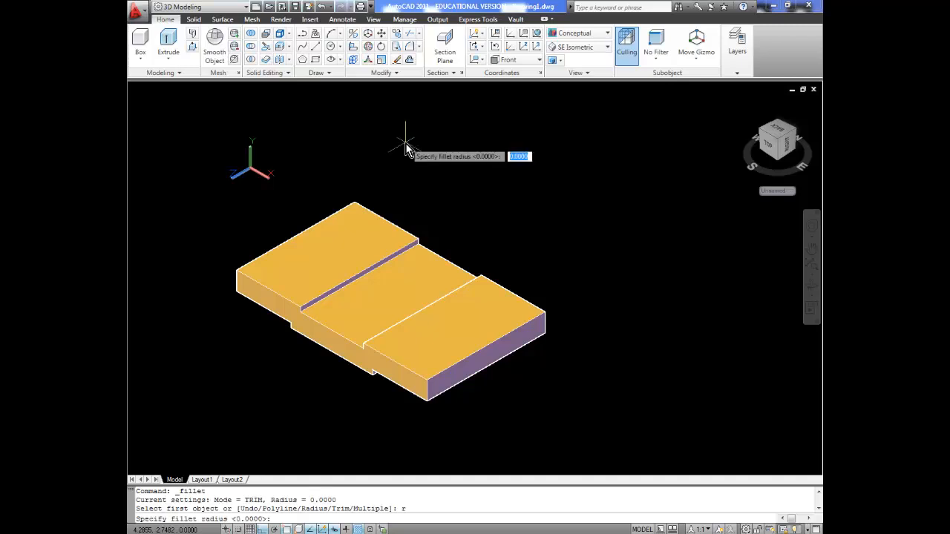
type(".")
key("Return")
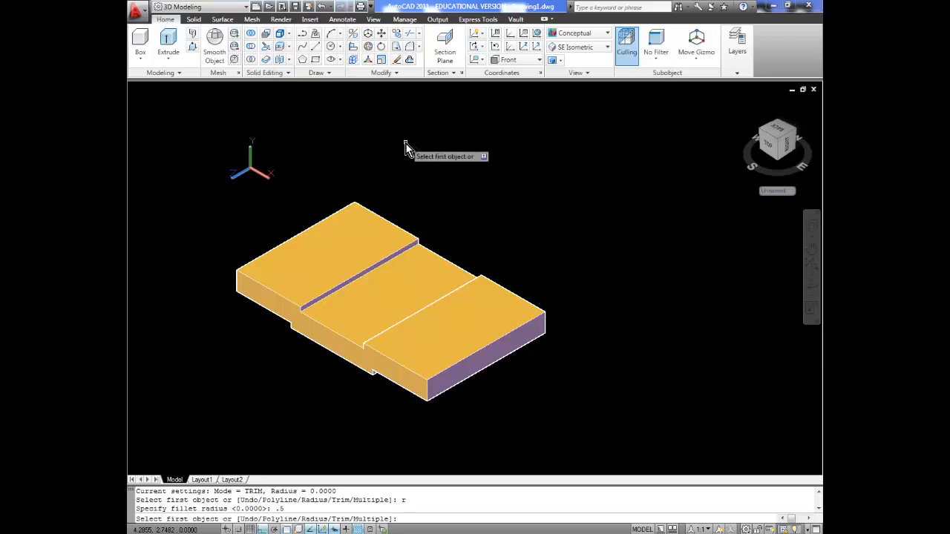
type("m")
key("Return")
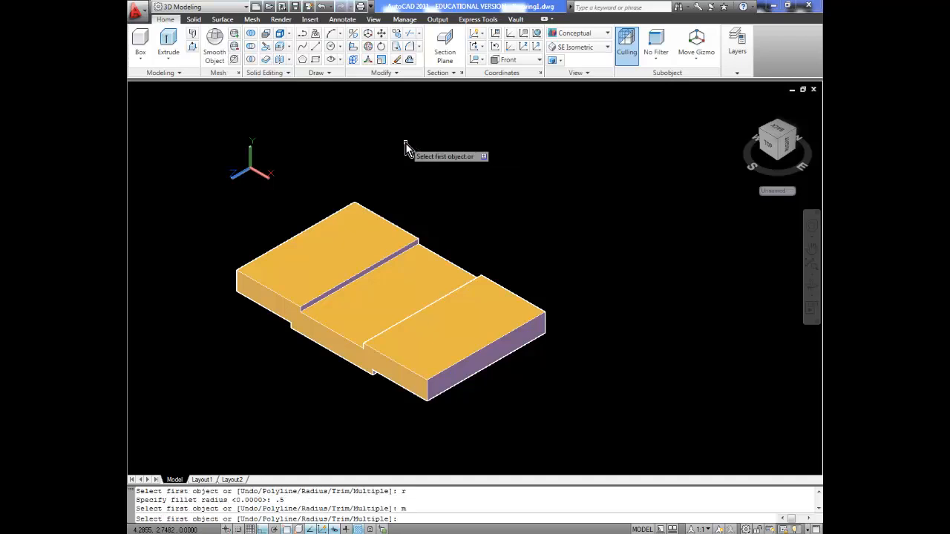
left_click(430, 394)
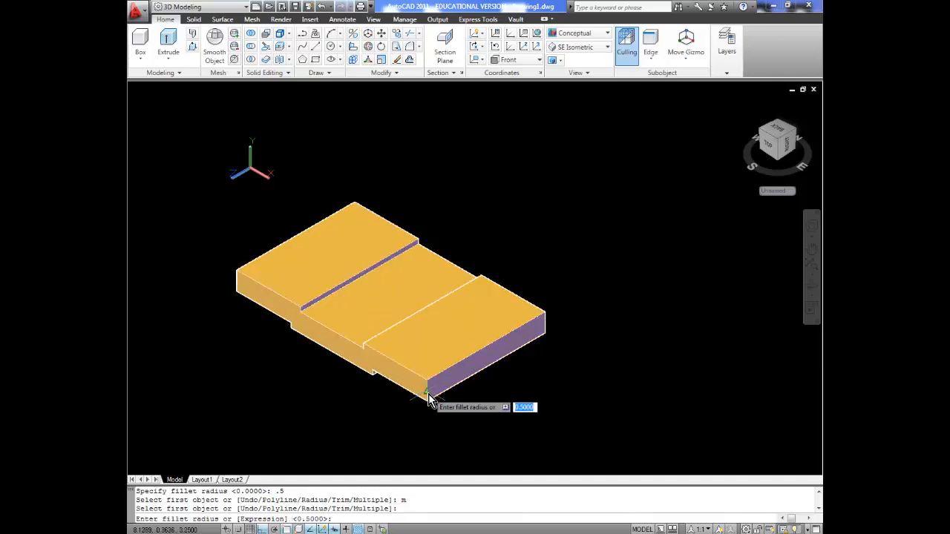
key("Return")
key("Return")
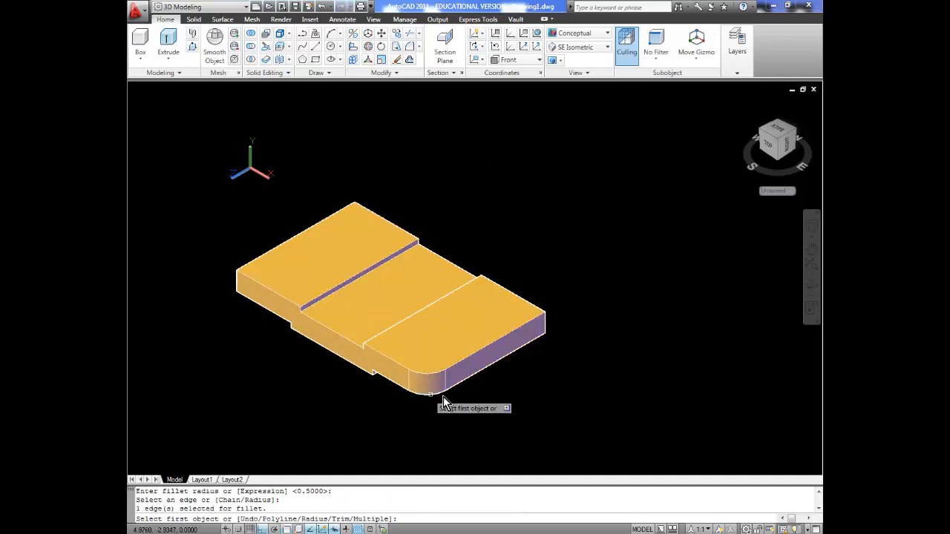
Round the vertical corner edges at the plate's far right and far left with the same 0.5 fillet radius.
left_click(546, 324)
key("Return")
key("Return")
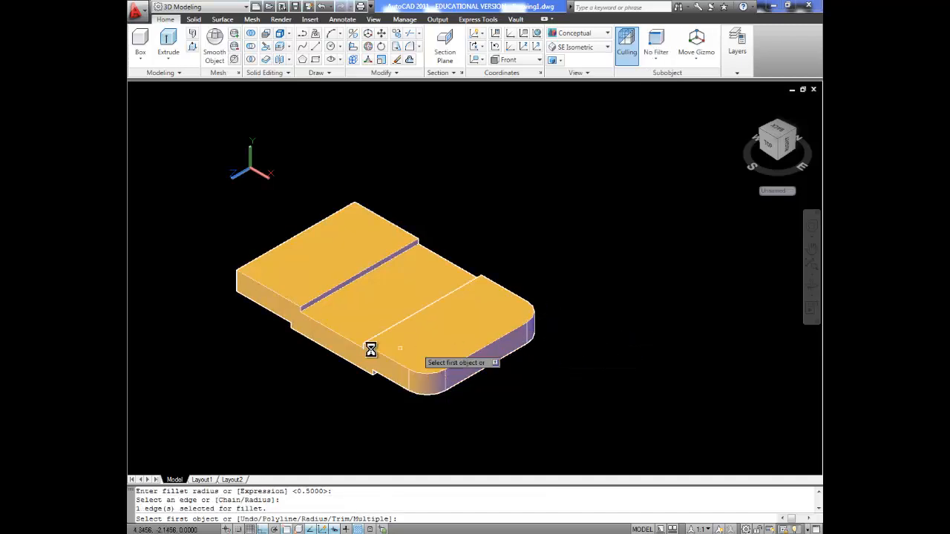
left_click(236, 280)
key("Return")
key("Return")
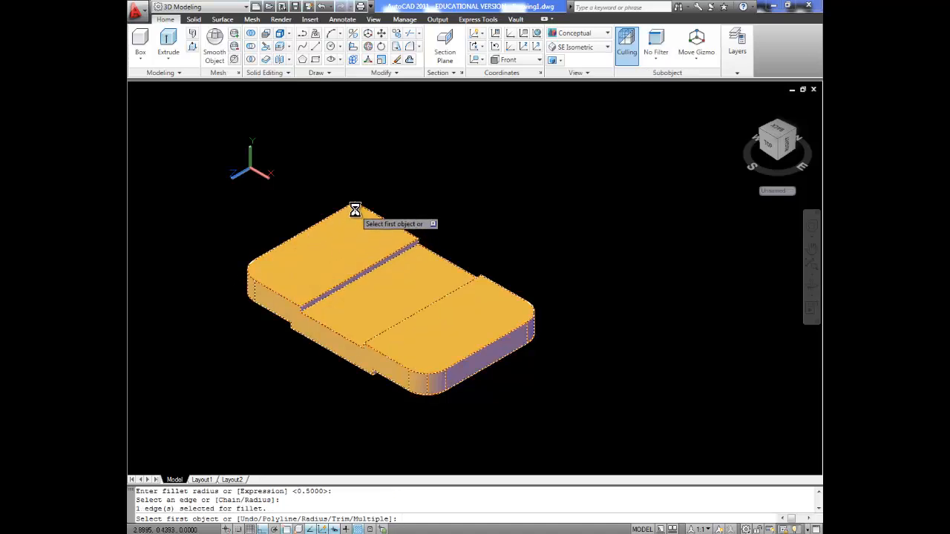
Fillet the remaining hidden vertical corner edge at the back of the plate with the 0.5 radius.
middle_click_drag(423, 215, 248, 220, "shift")
type("r")
key("Return")
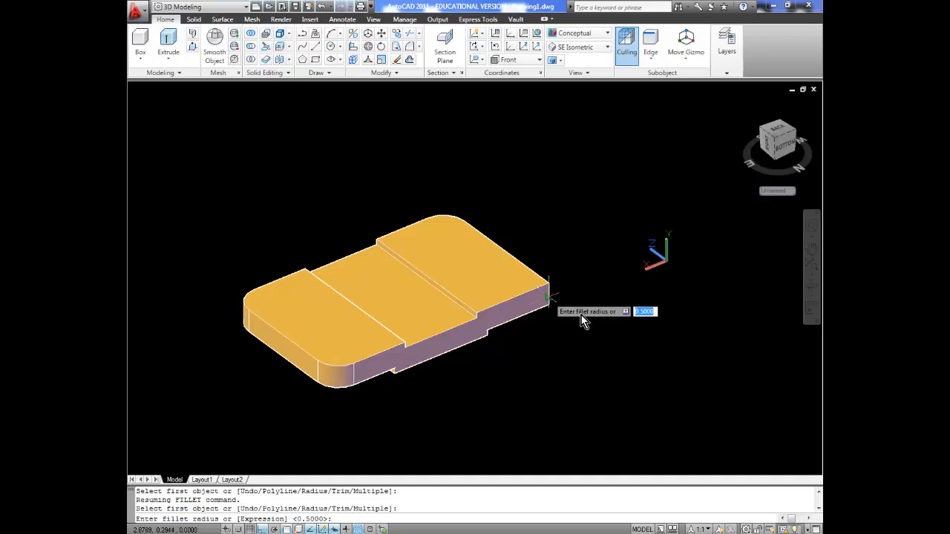
key("Return")
key("Return")
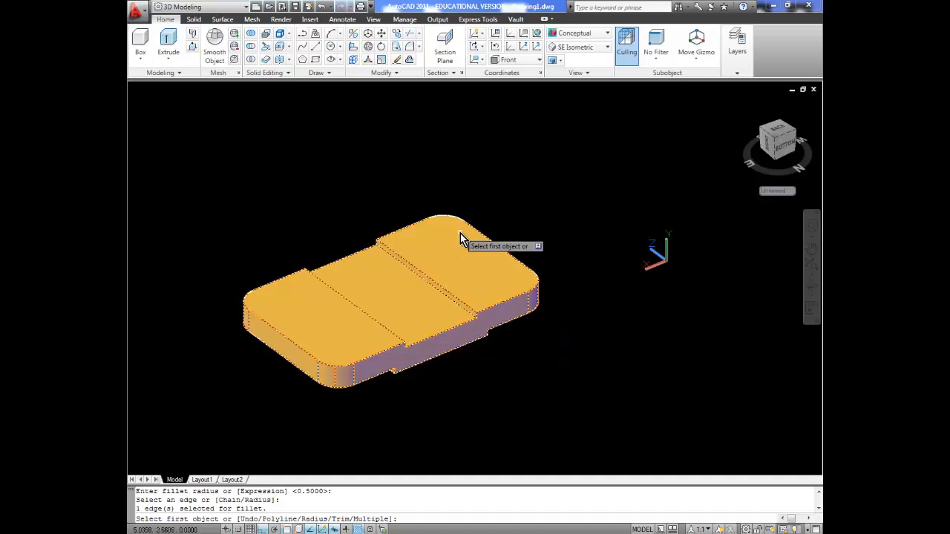
With dynamic UCS enabled, draw a 0.375 diameter circle on the plate's top face, concentric with the leftmost rounded corner.
left_click(339, 49)
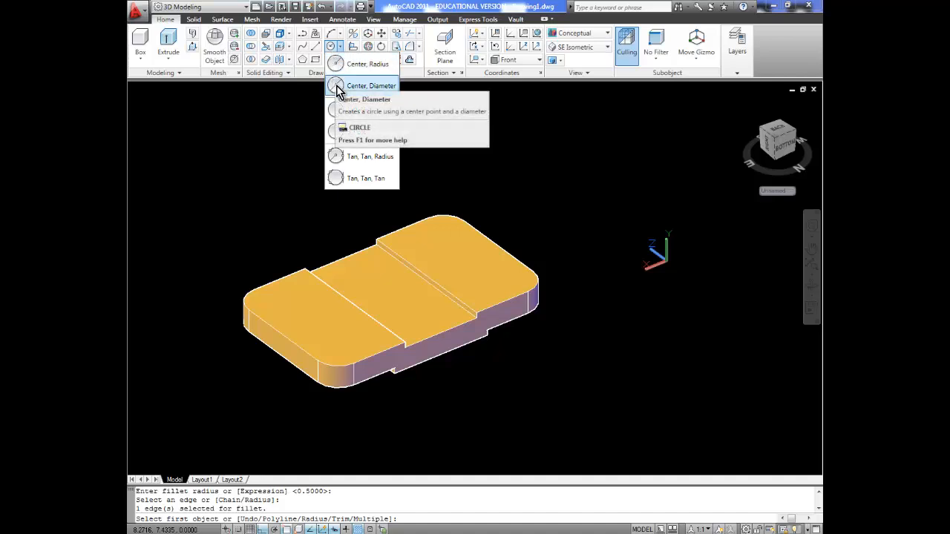
left_click(364, 85)
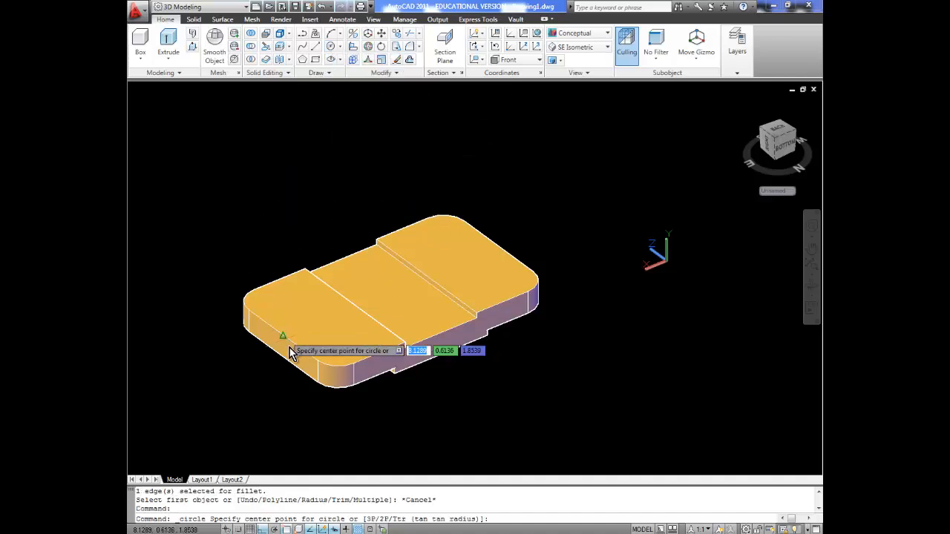
left_click(321, 528)
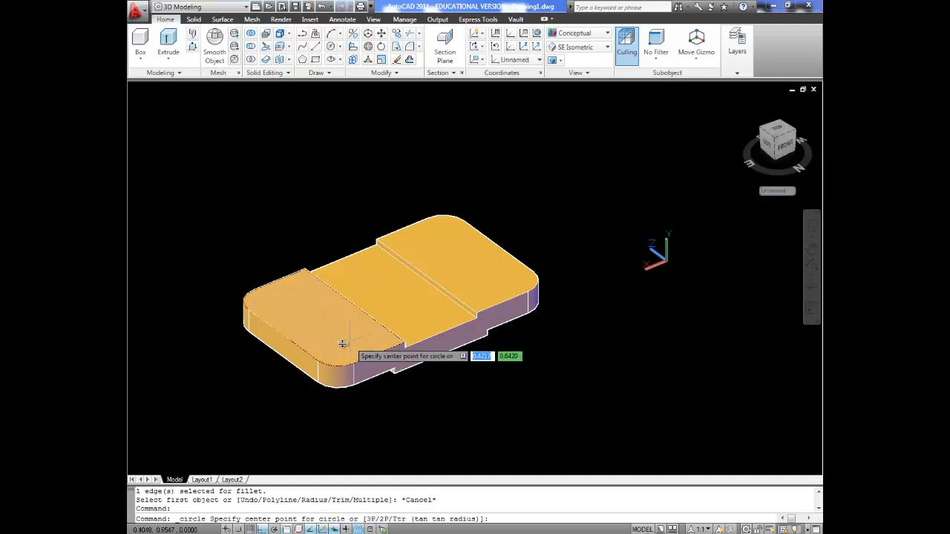
left_click(270, 302)
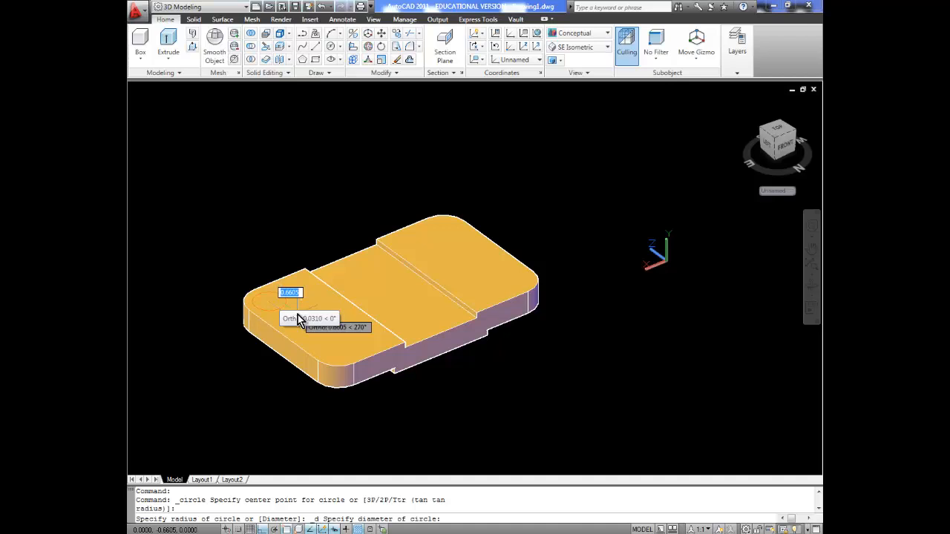
type(".")
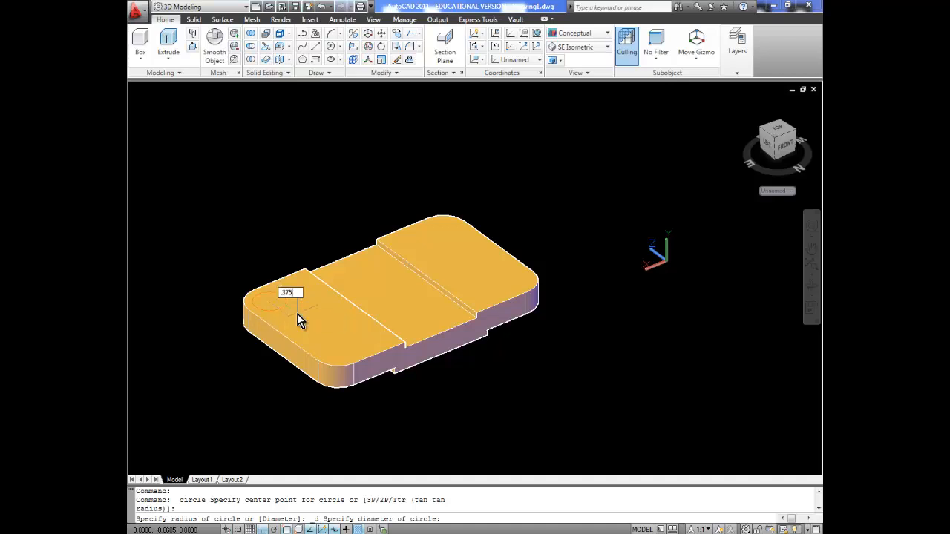
type("375")
key("Return")
Draw a second circle of the same size on the top face, concentric with the farthest rounded corner.
right_click(297, 315)
left_click(327, 331)
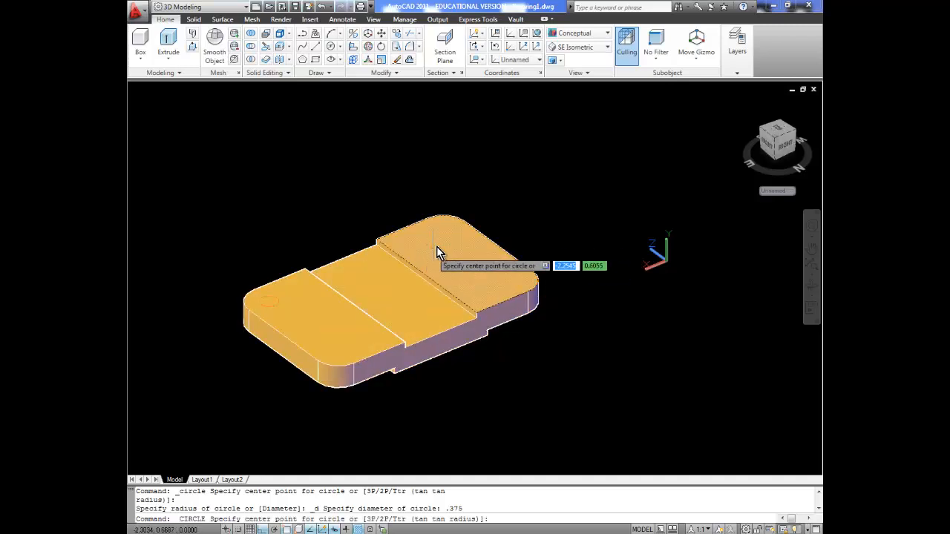
left_click(445, 228)
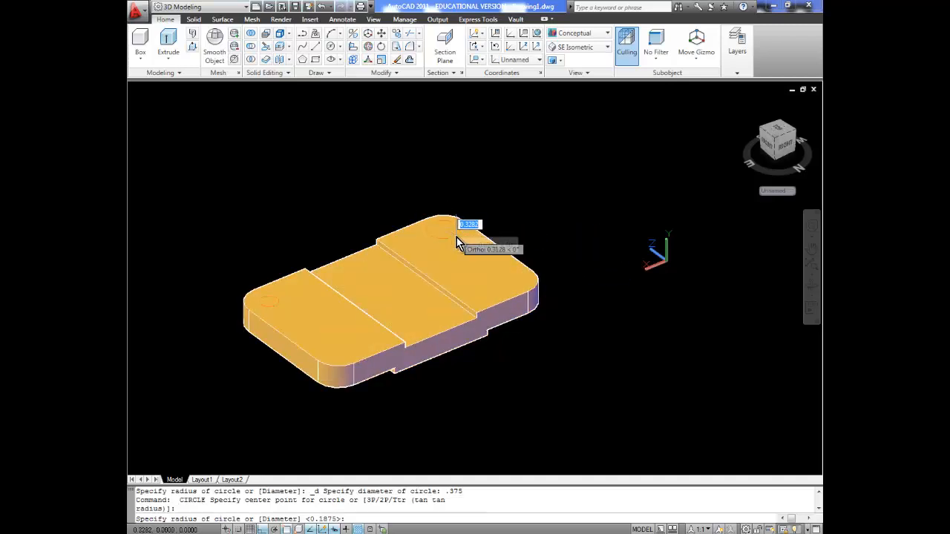
key("Return")
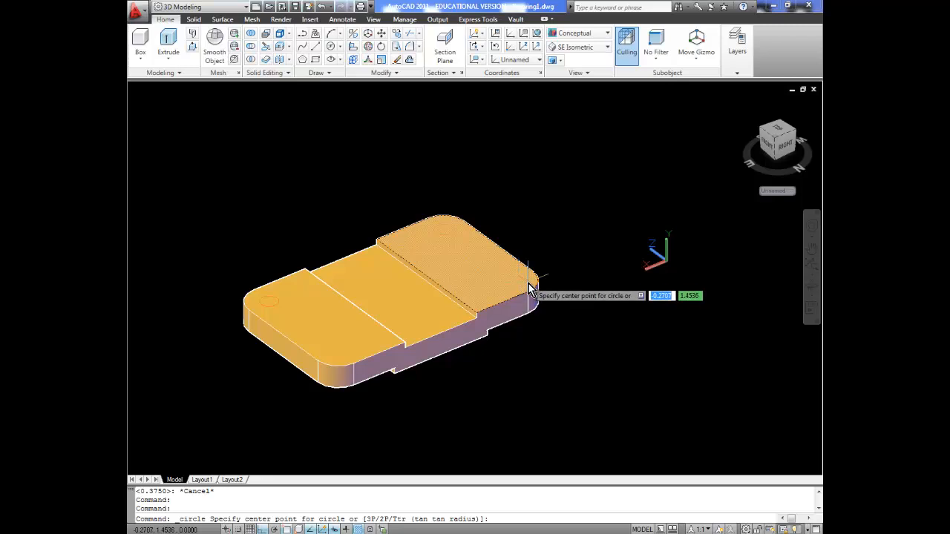
Draw two more 0.375 diameter circles on the top face, concentric with the rightmost and nearest rounded corners.
left_click(513, 281)
type("d")
key("Return")
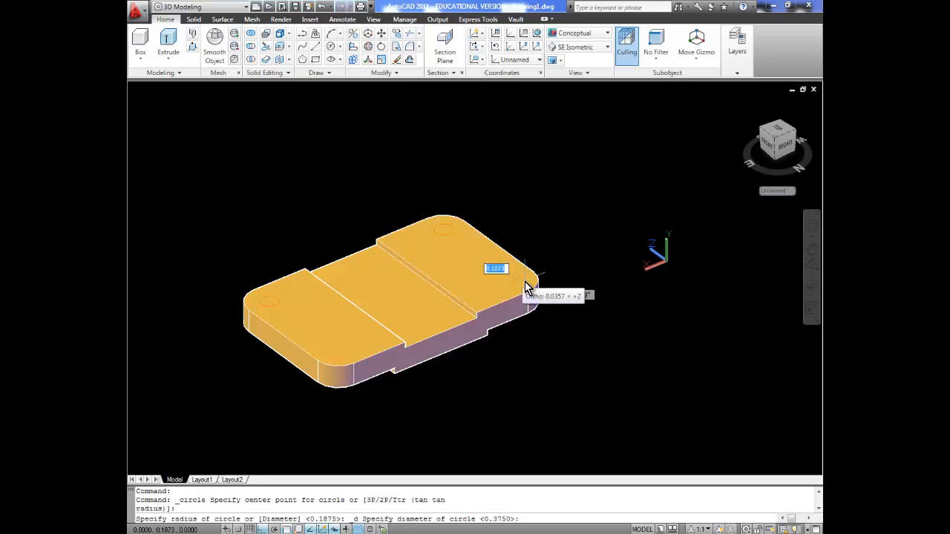
key("Return")
key("Return")
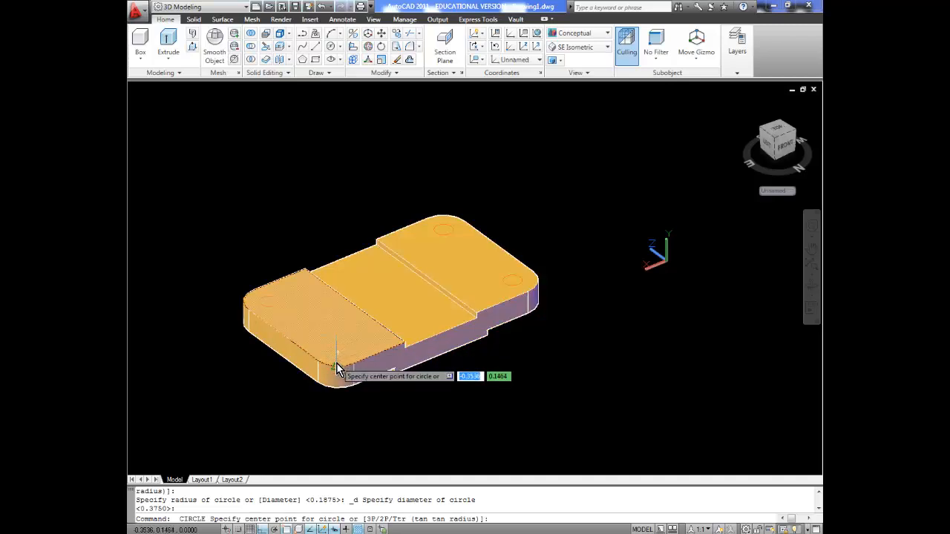
left_click(340, 354)
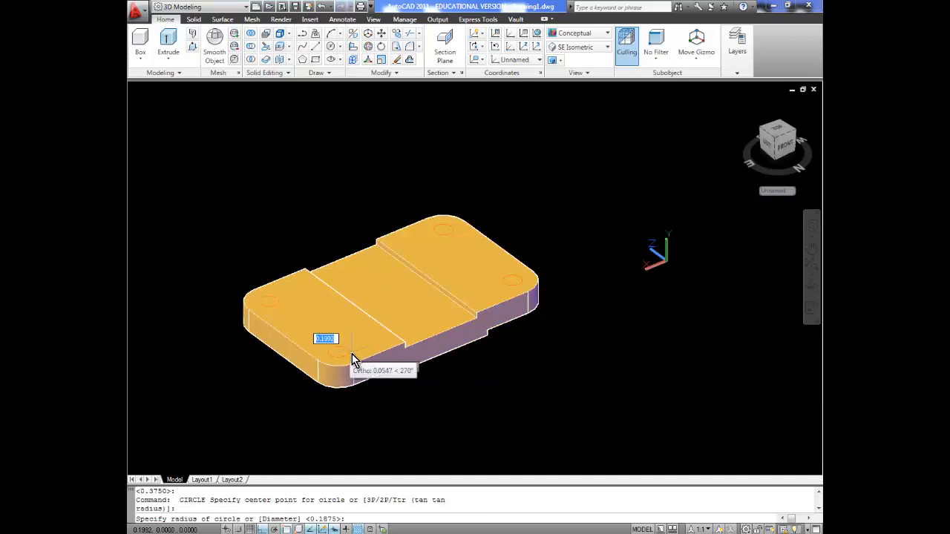
key("Return")
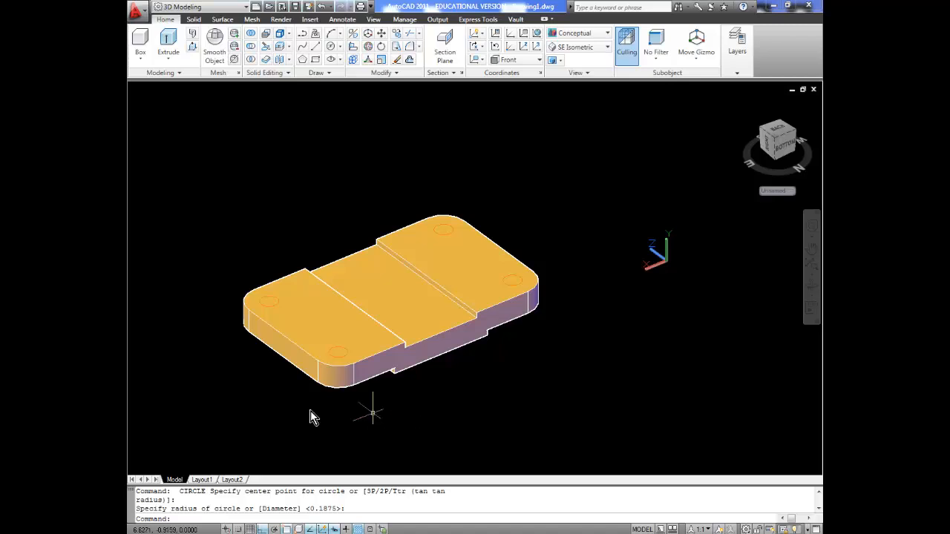
Extrude the four corner circles downward into cylinders that extend well past the underside of the plate.
left_click(167, 39)
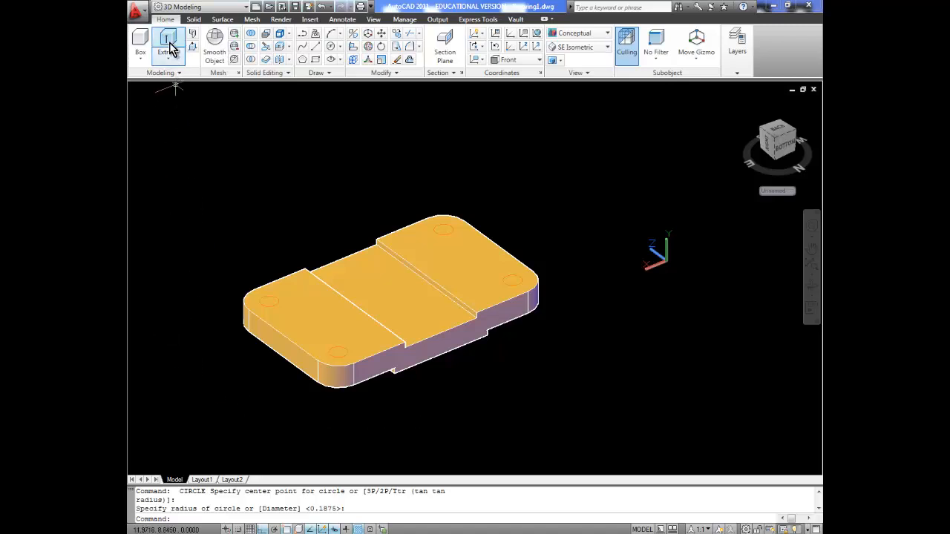
left_click(266, 311)
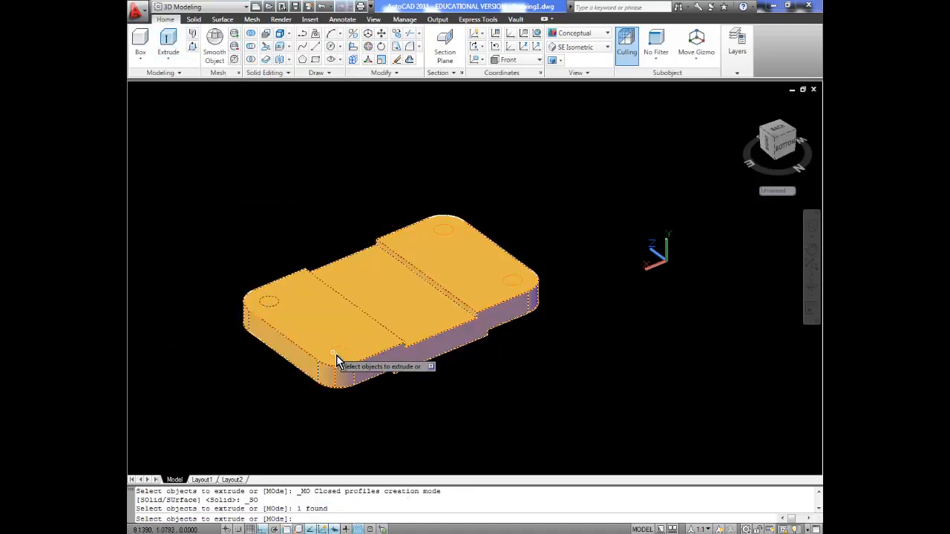
left_click(341, 354)
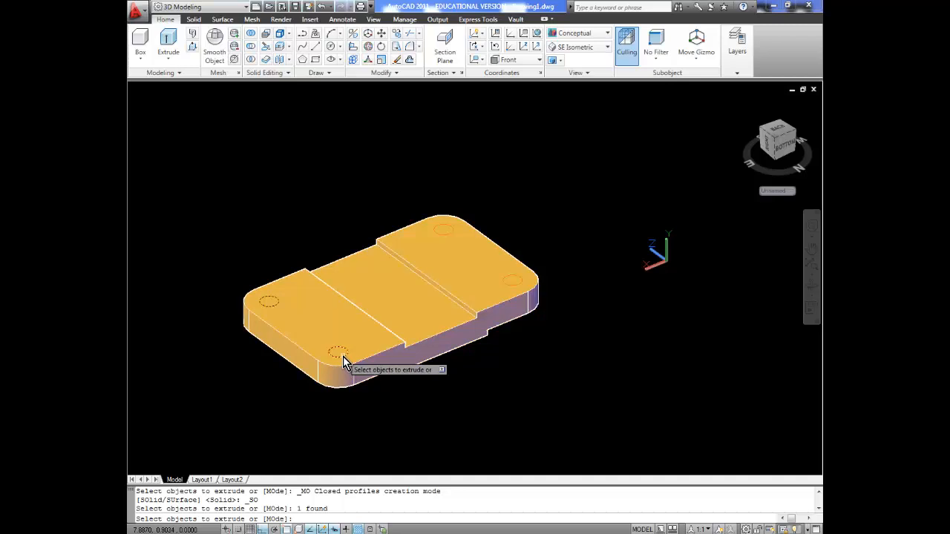
left_click(443, 233)
left_click(510, 285)
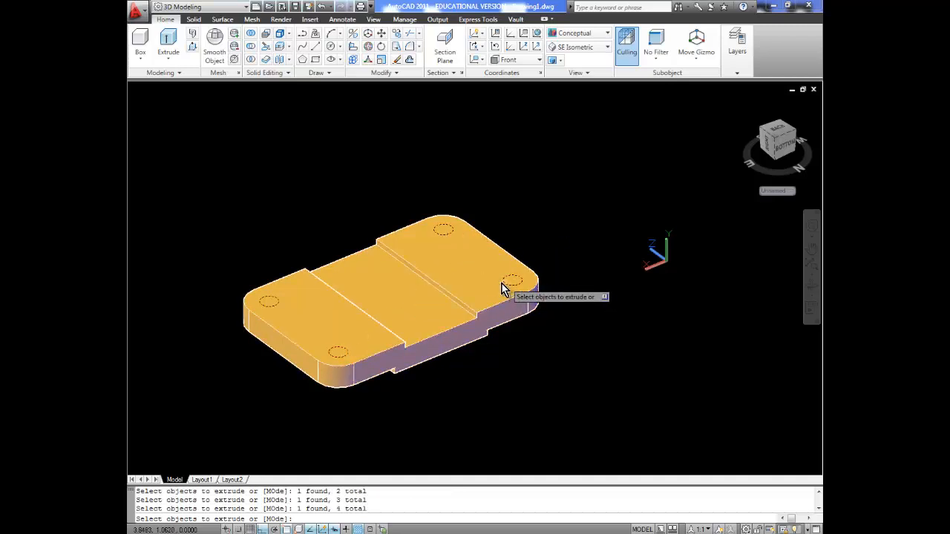
key("Return")
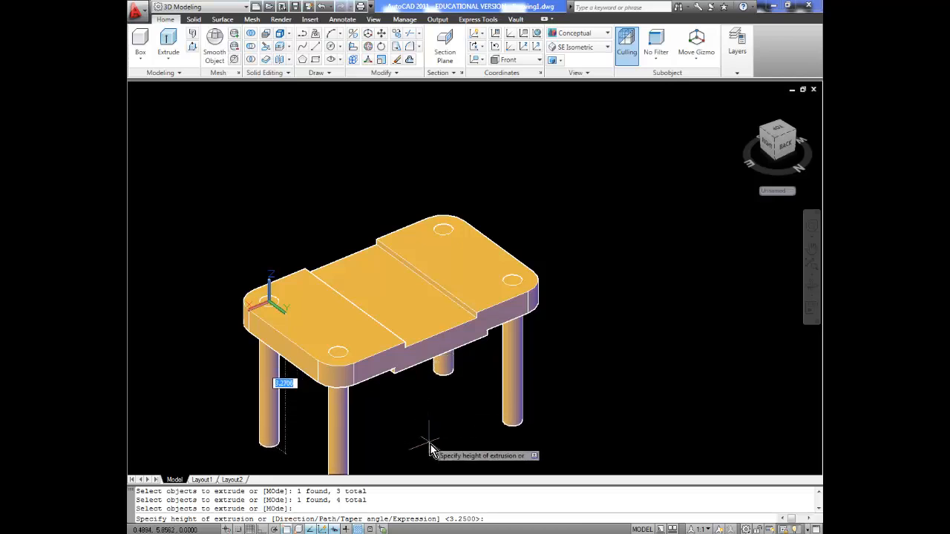
left_click(429, 444)
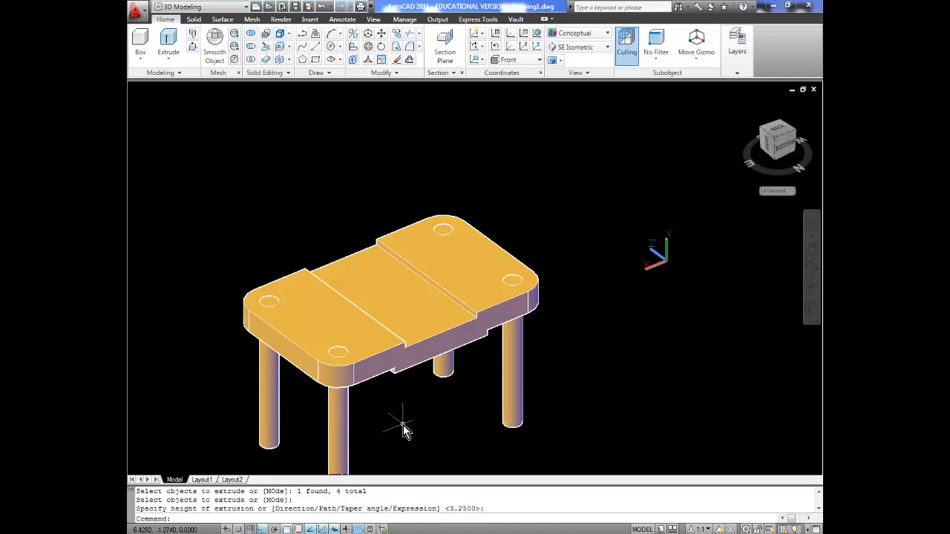
Subtract the four cylinders from the base plate to cut through holes at its rounded corners.
left_click(251, 47)
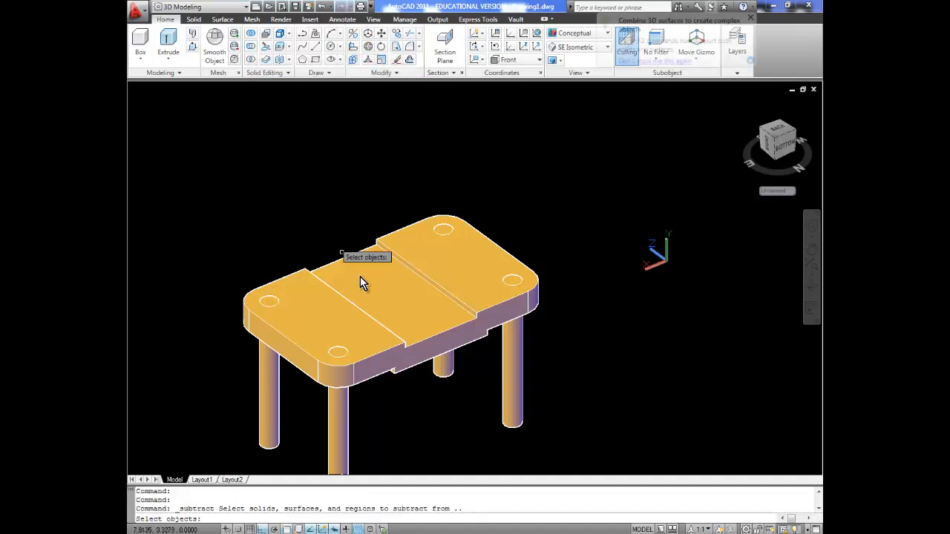
left_click(342, 298)
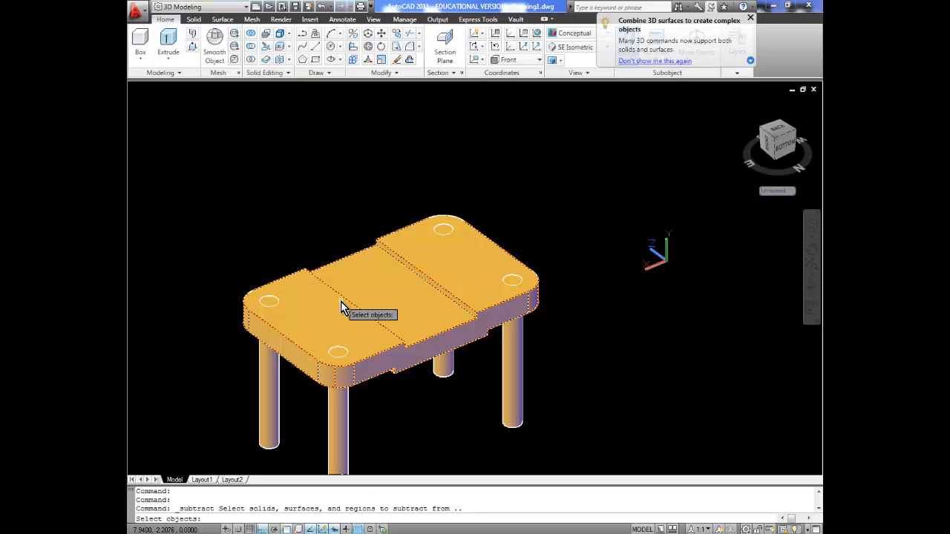
left_click(341, 304)
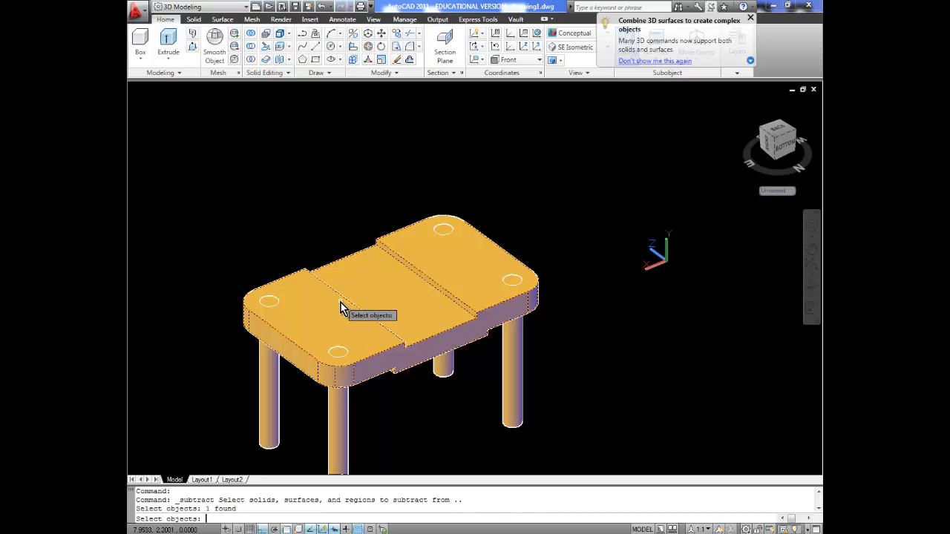
key("Return")
left_click(513, 411)
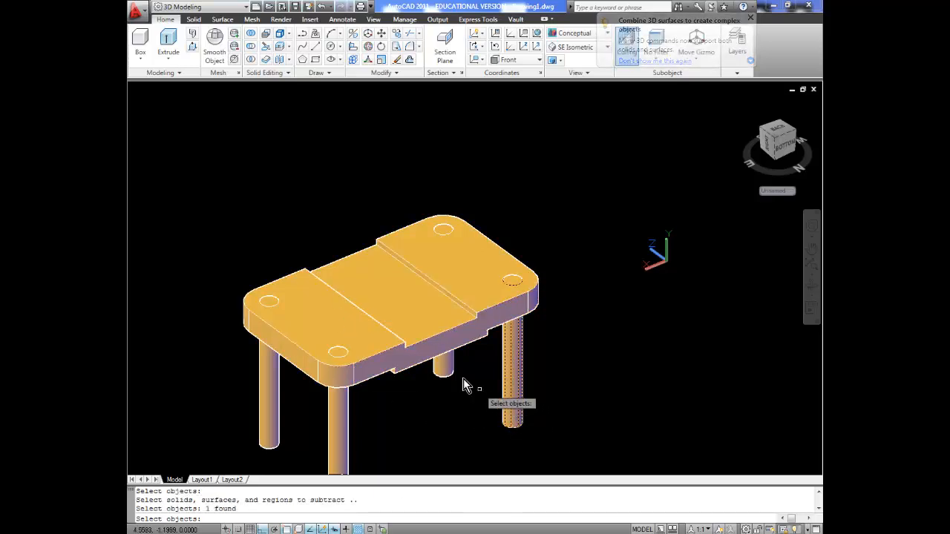
left_click(443, 371)
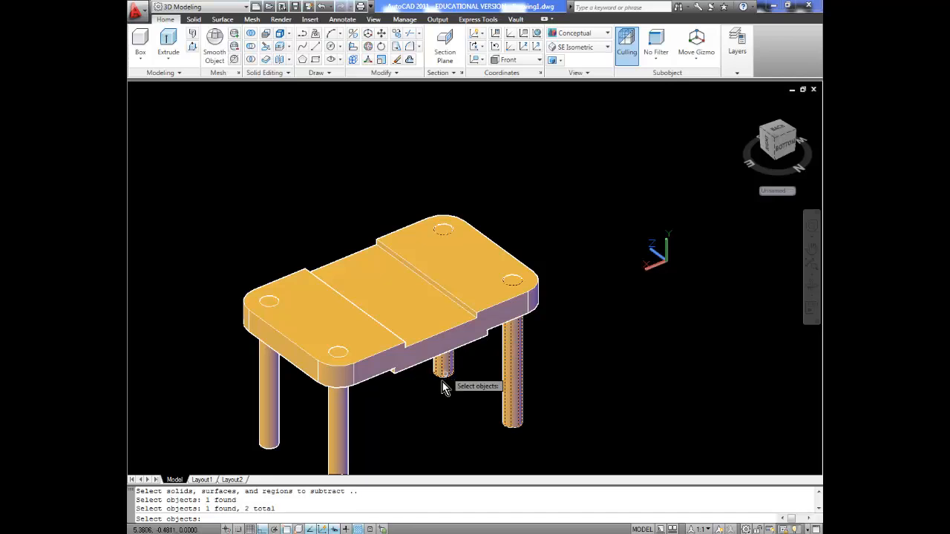
left_click(348, 450)
left_click(261, 399)
key("Return")
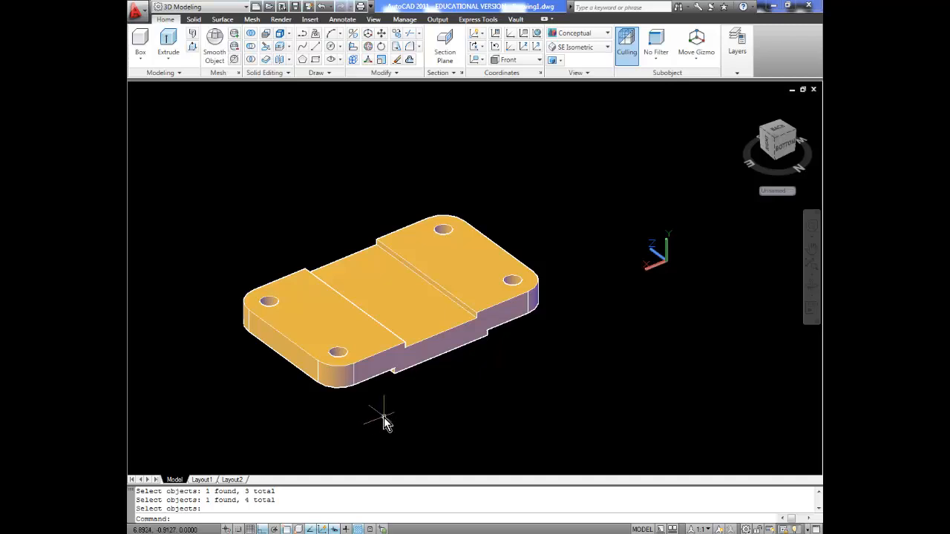
middle_click_drag(370, 414, 538, 415, "shift")
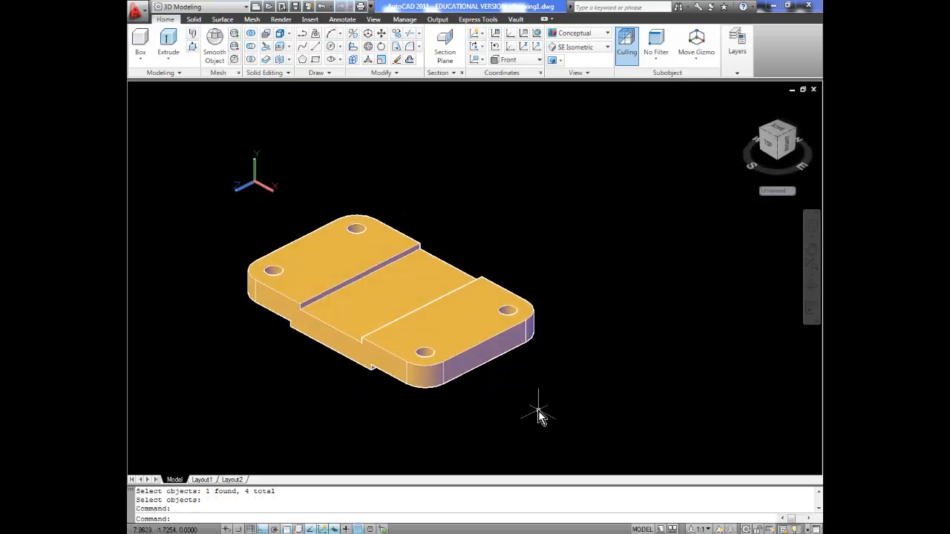